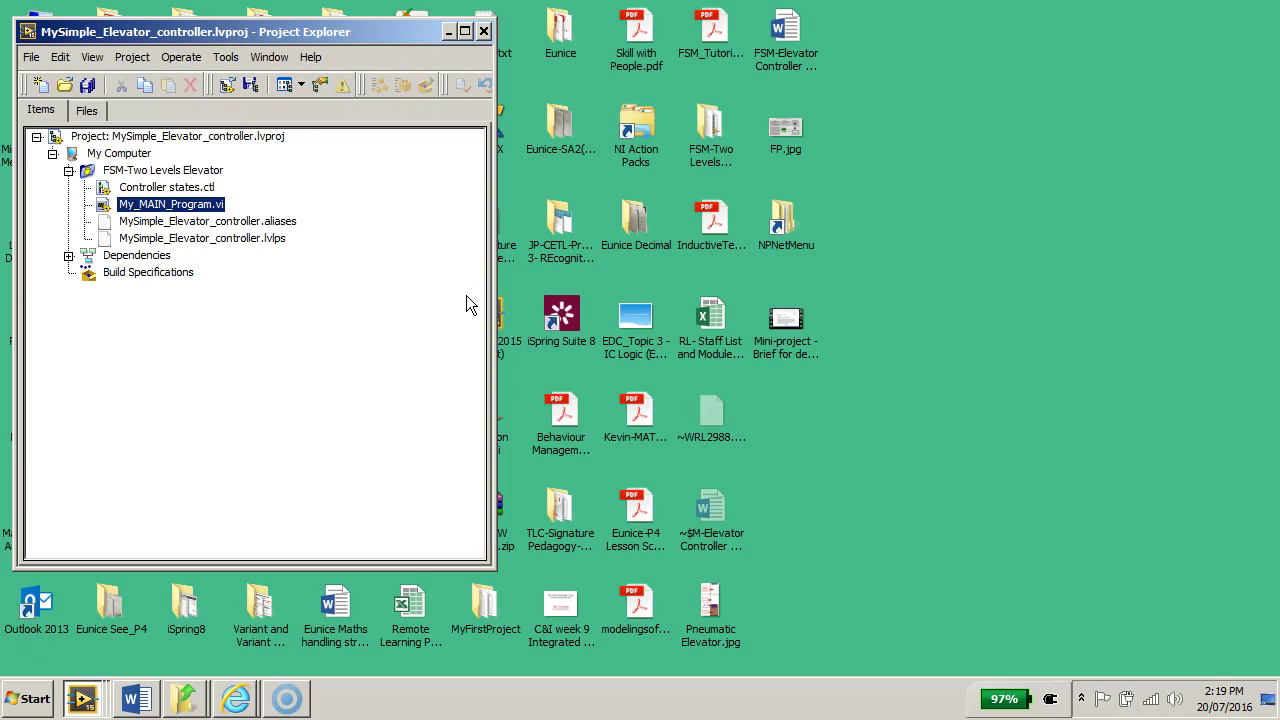
# Step: Bring up the My_MAIN_Program.vi front panel from the FSM-Two Levels Elevator project
pyautogui.moveTo(323, 29); pyautogui.dragTo(371, 33)
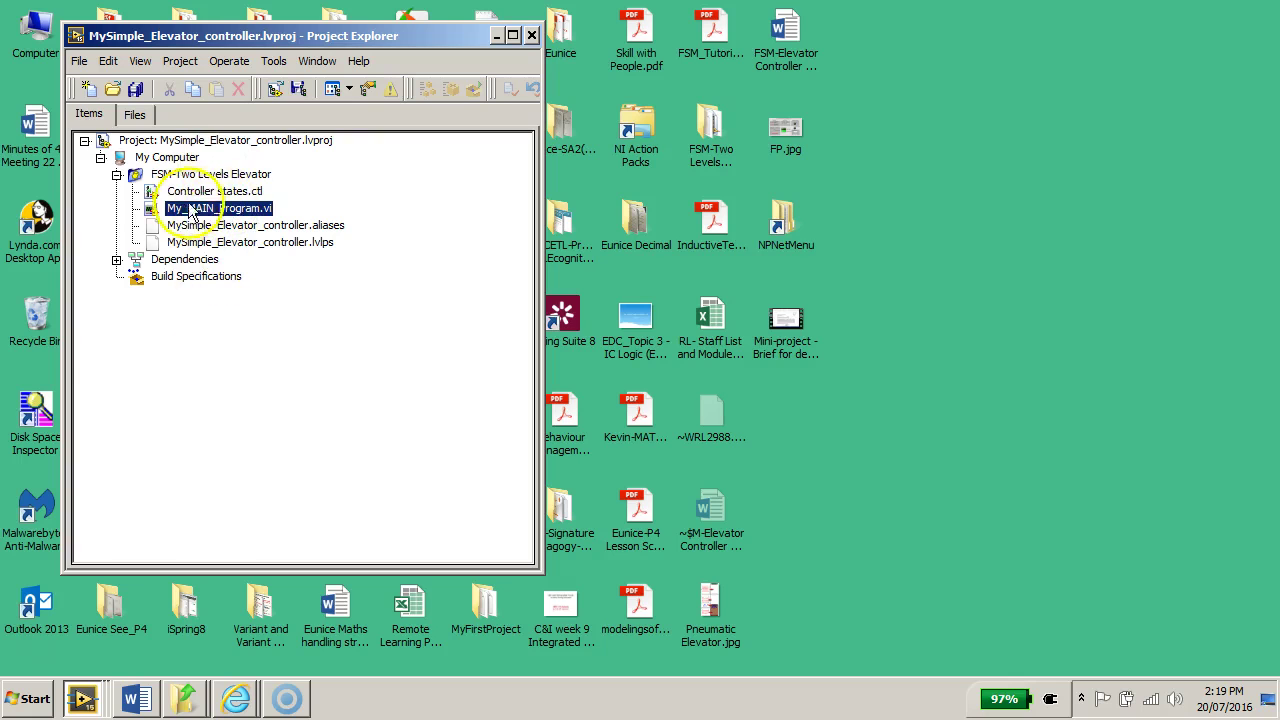
pyautogui.click(166, 177)
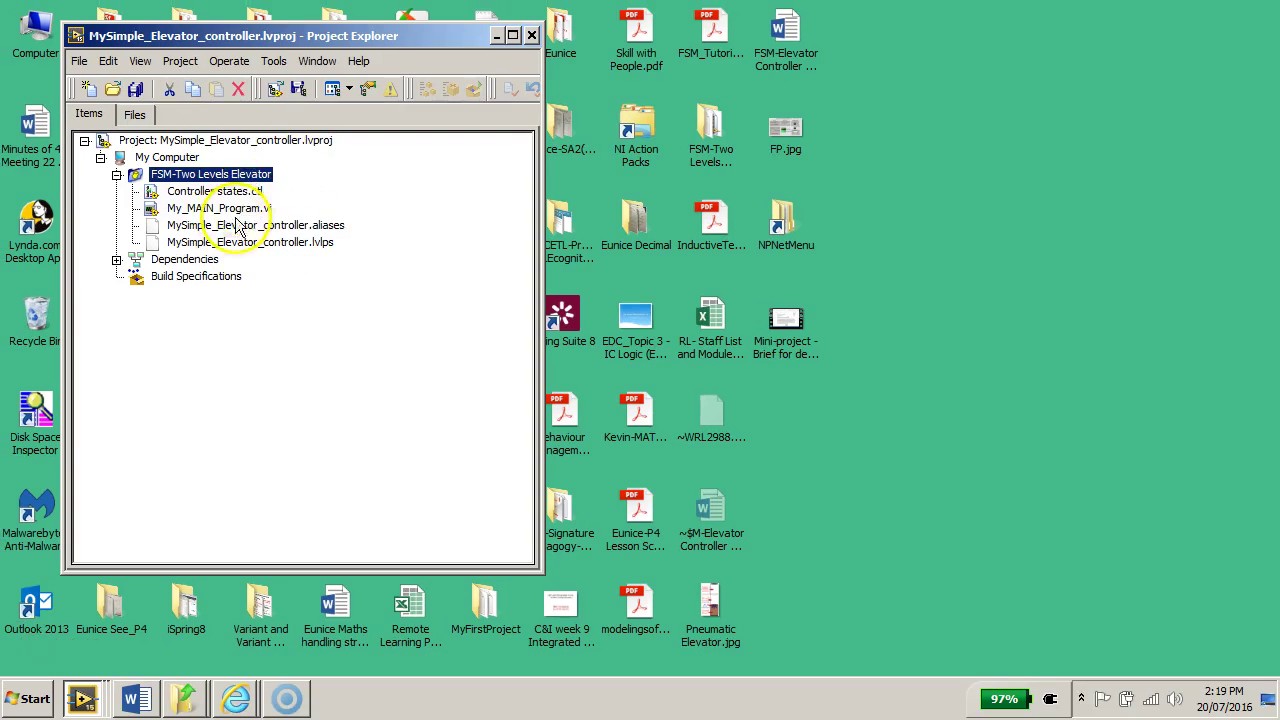
pyautogui.click(269, 328)
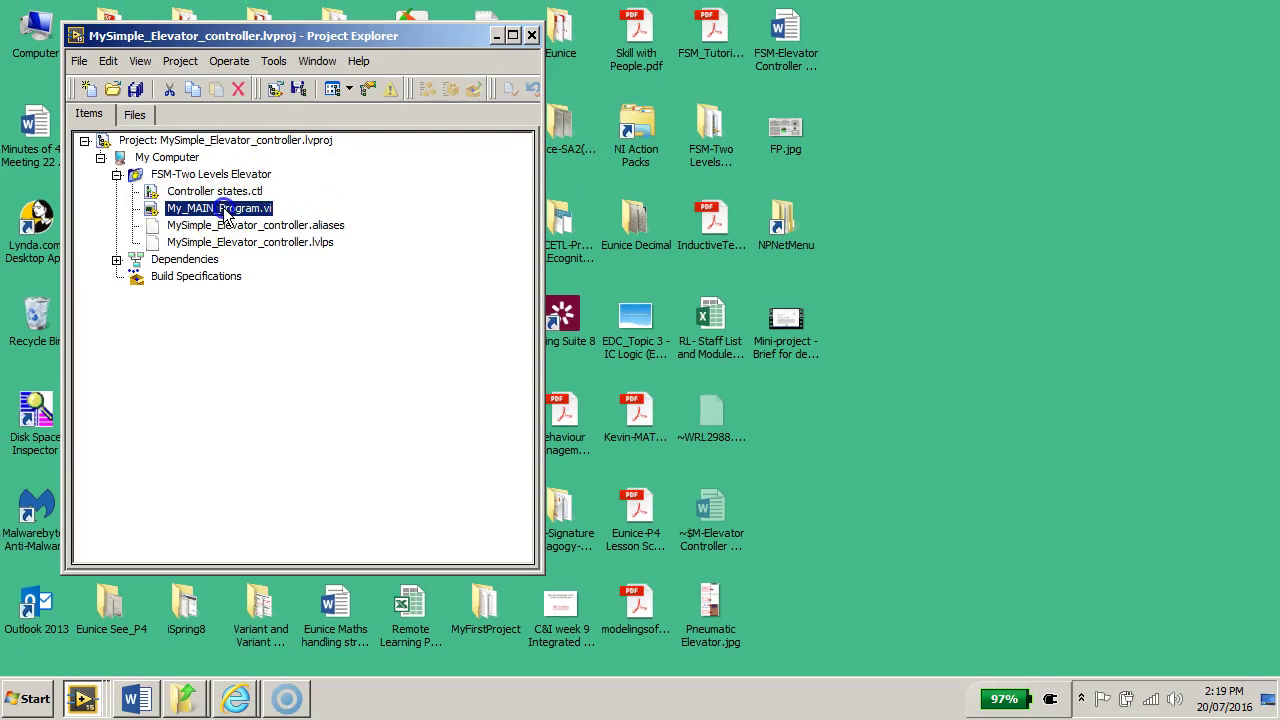
pyautogui.click(82, 698)
pyautogui.click(130, 629)
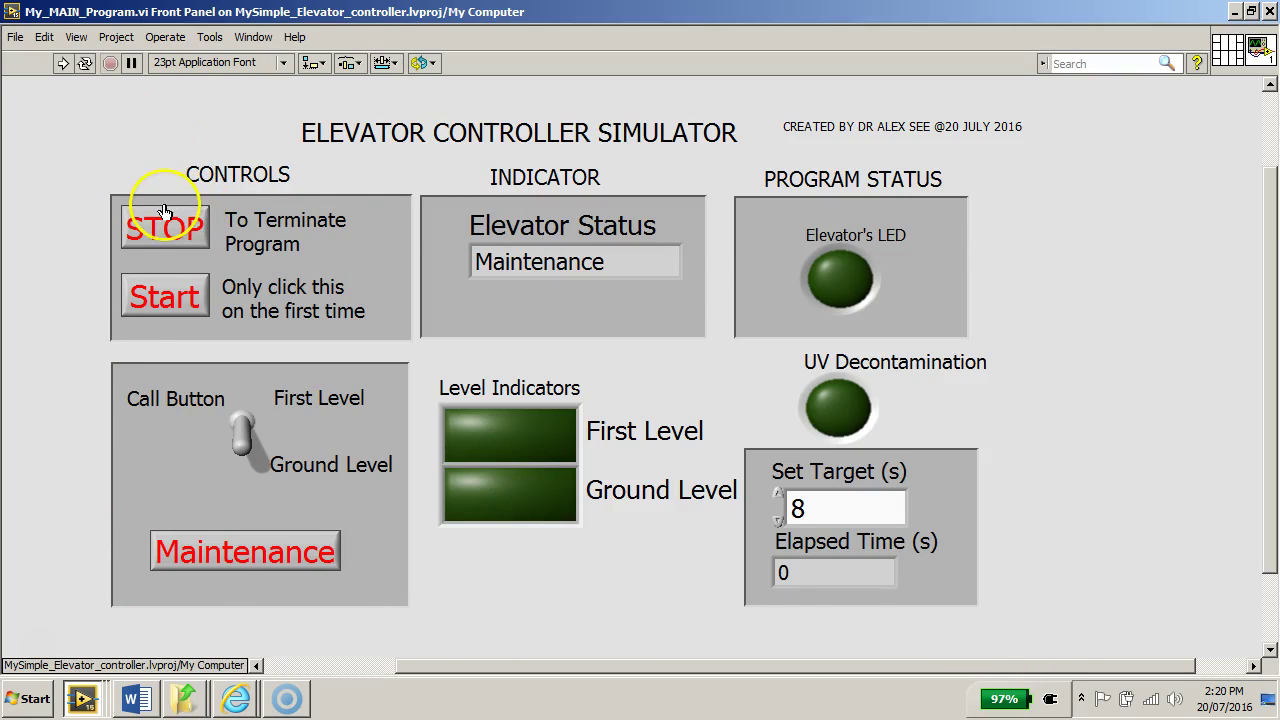
# Step: Point out the STOP, Start, Call Button and Maintenance controls on the simulator panel
pyautogui.click(258, 219)
pyautogui.moveTo(238, 228); pyautogui.dragTo(135, 200)
pyautogui.click(195, 240)
pyautogui.moveTo(195, 240); pyautogui.dragTo(186, 290)
pyautogui.click(192, 308)
pyautogui.click(234, 432)
pyautogui.click(236, 436)
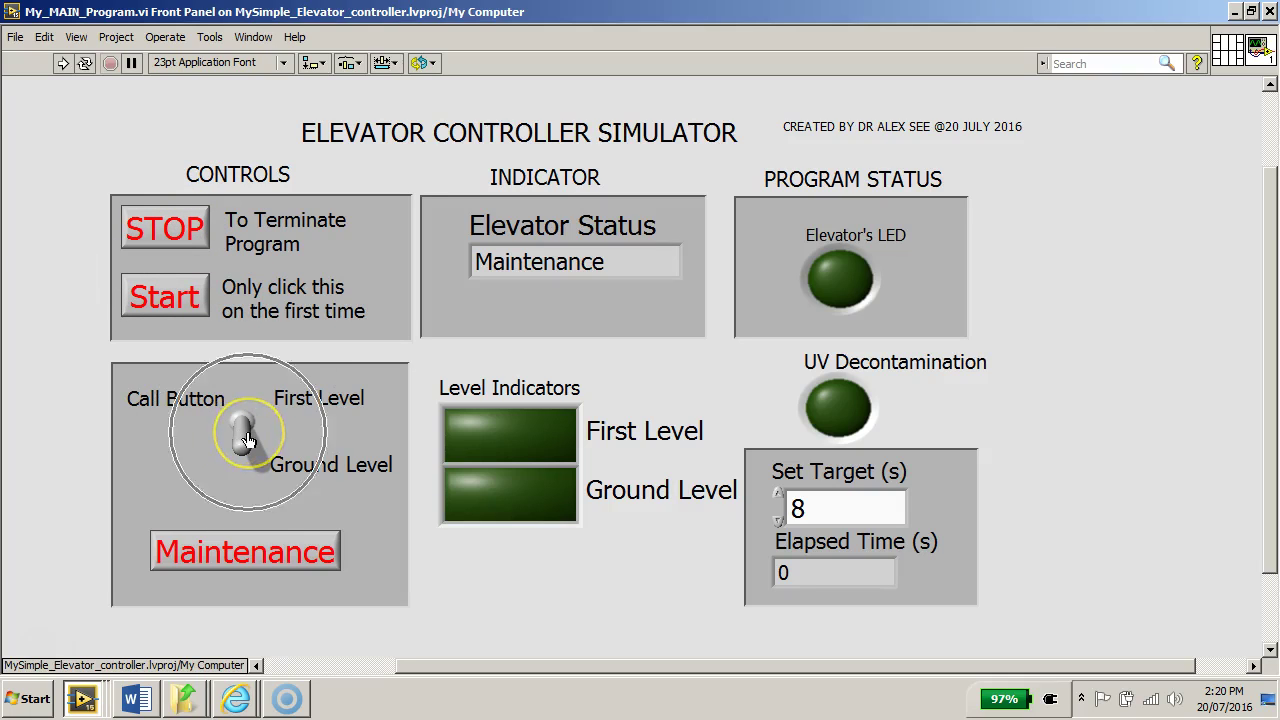
pyautogui.click(297, 410)
pyautogui.click(303, 427)
pyautogui.click(301, 461)
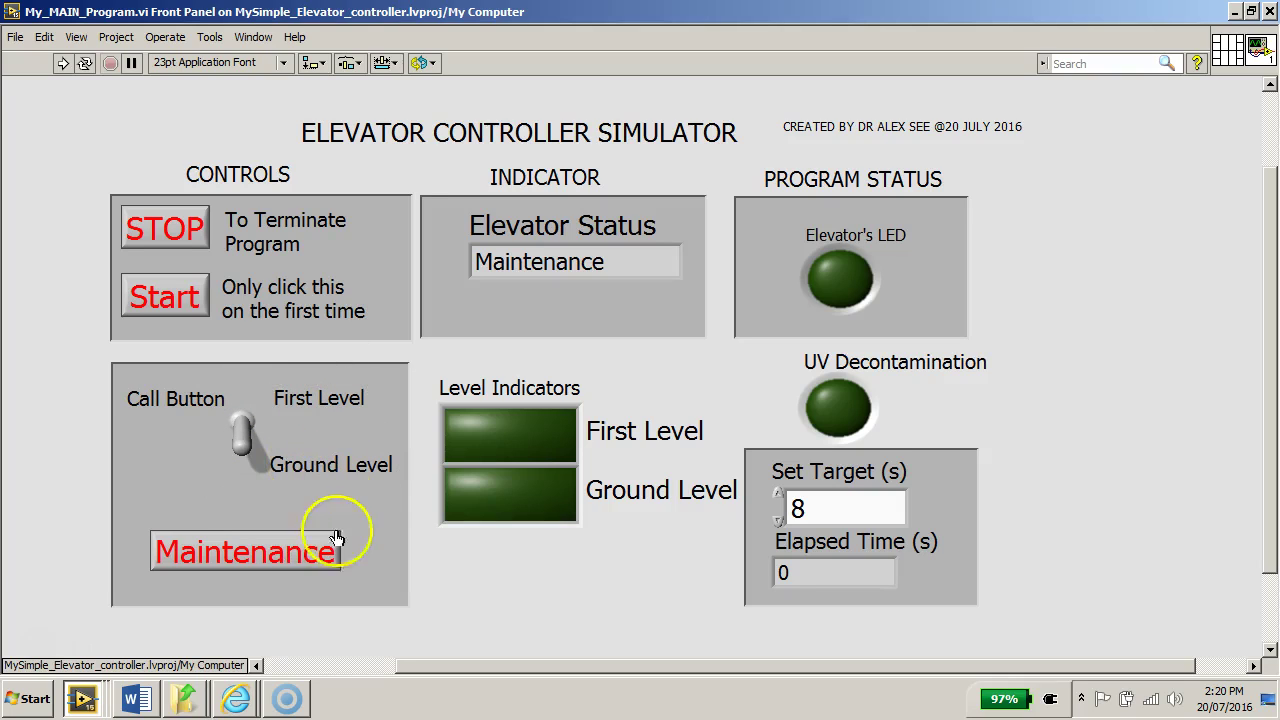
pyautogui.click(278, 553)
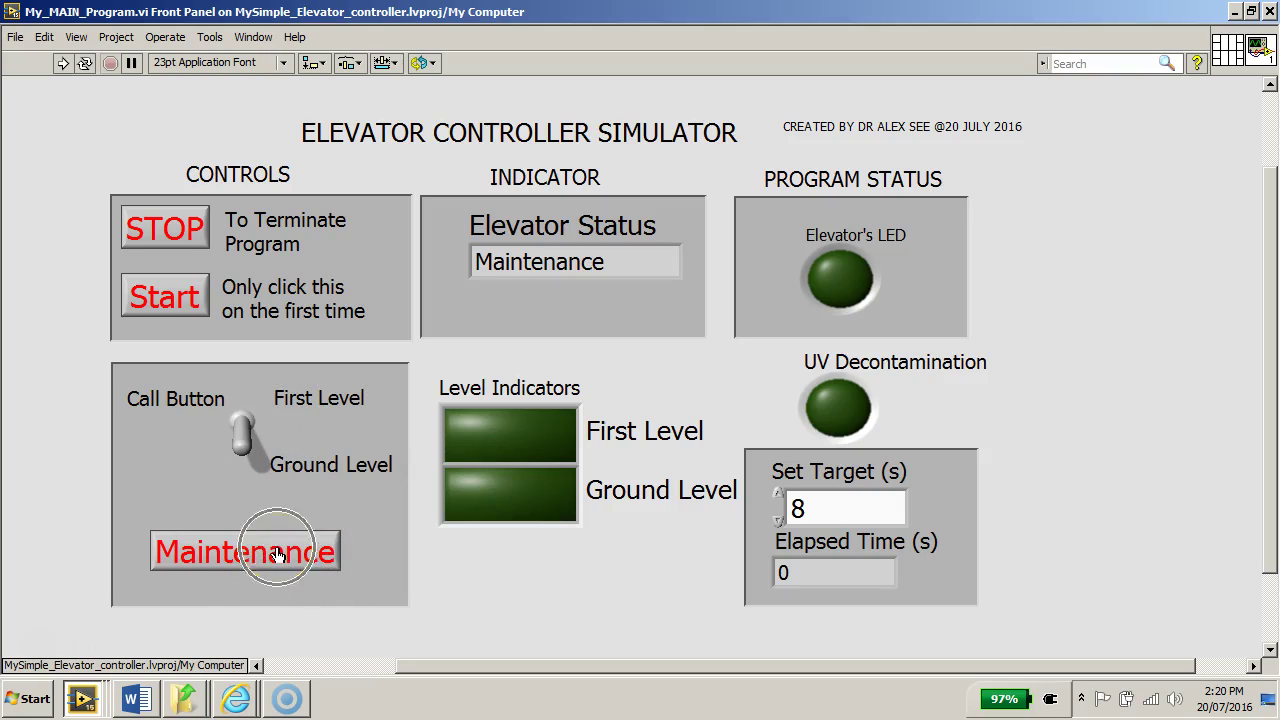
pyautogui.click(271, 555)
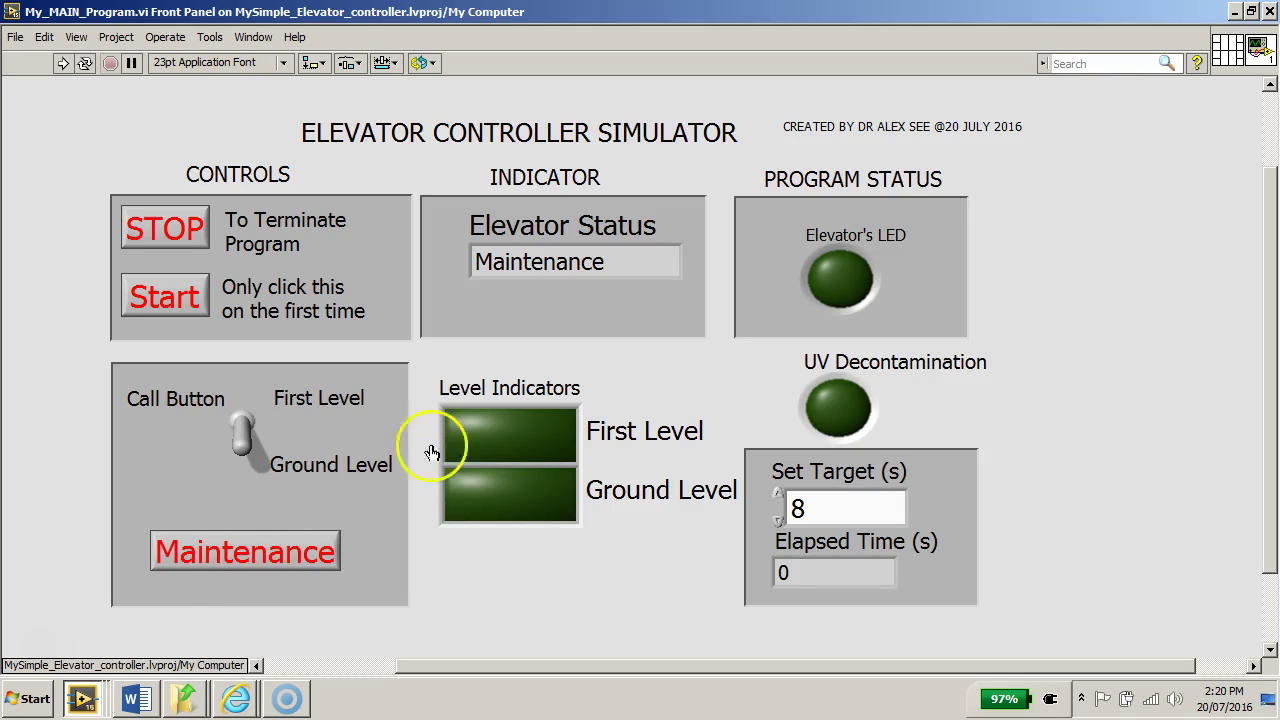
pyautogui.click(590, 268)
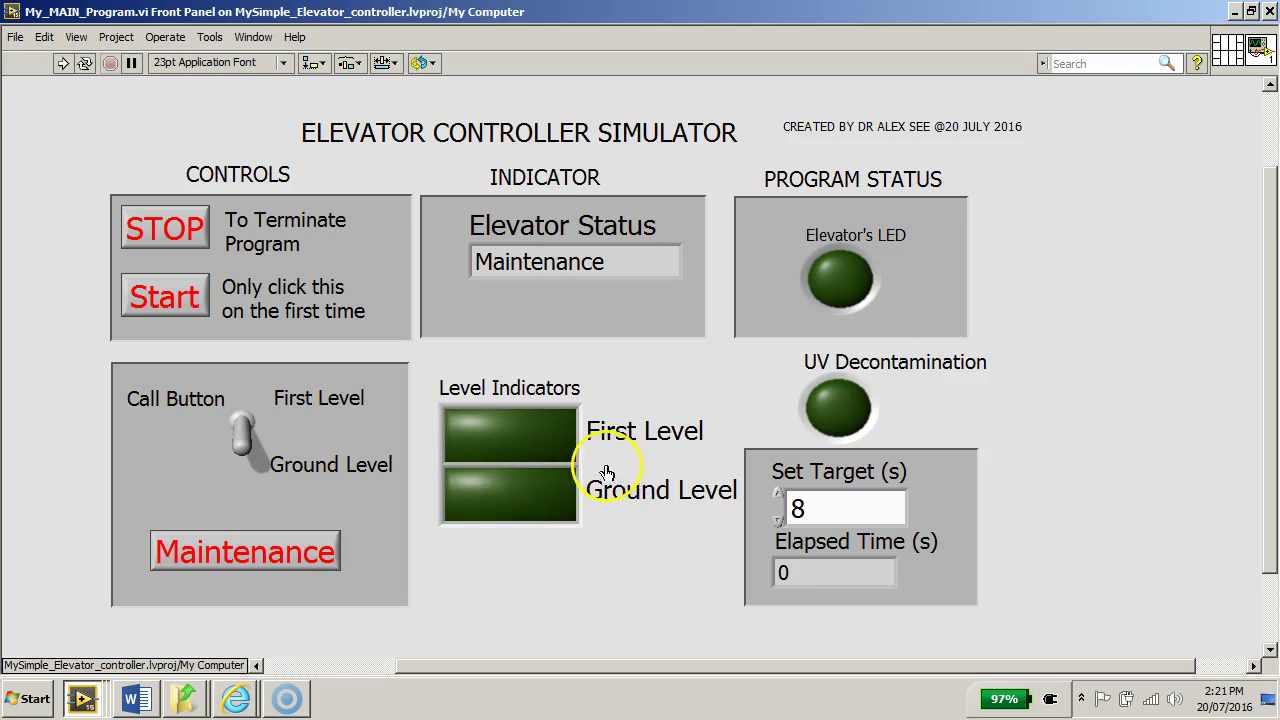
pyautogui.click(852, 418)
pyautogui.click(852, 418)
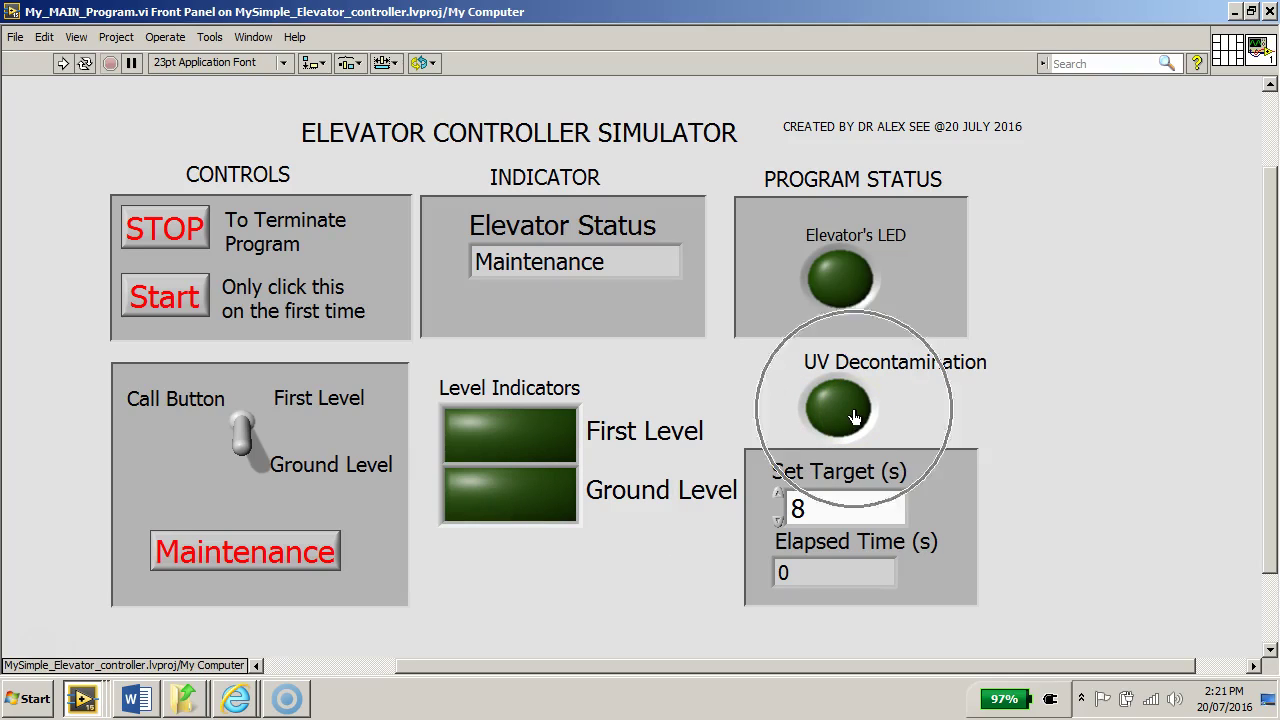
pyautogui.click(852, 418)
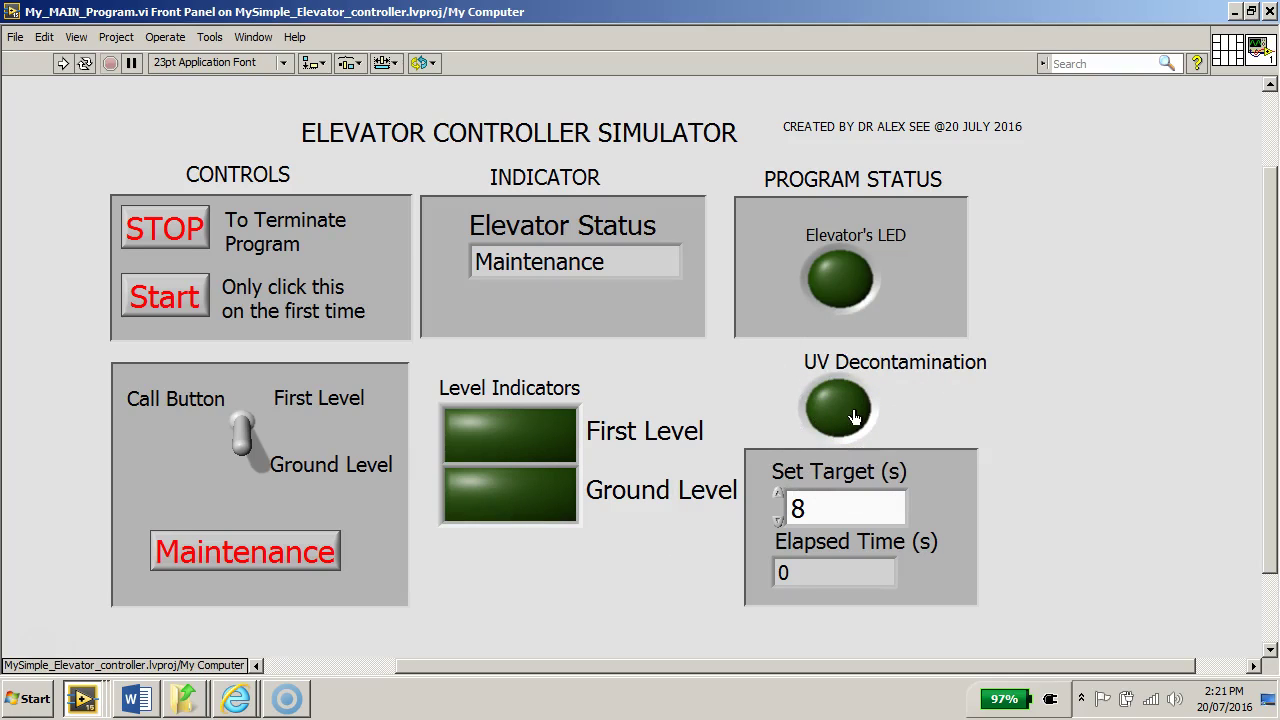
pyautogui.click(848, 418)
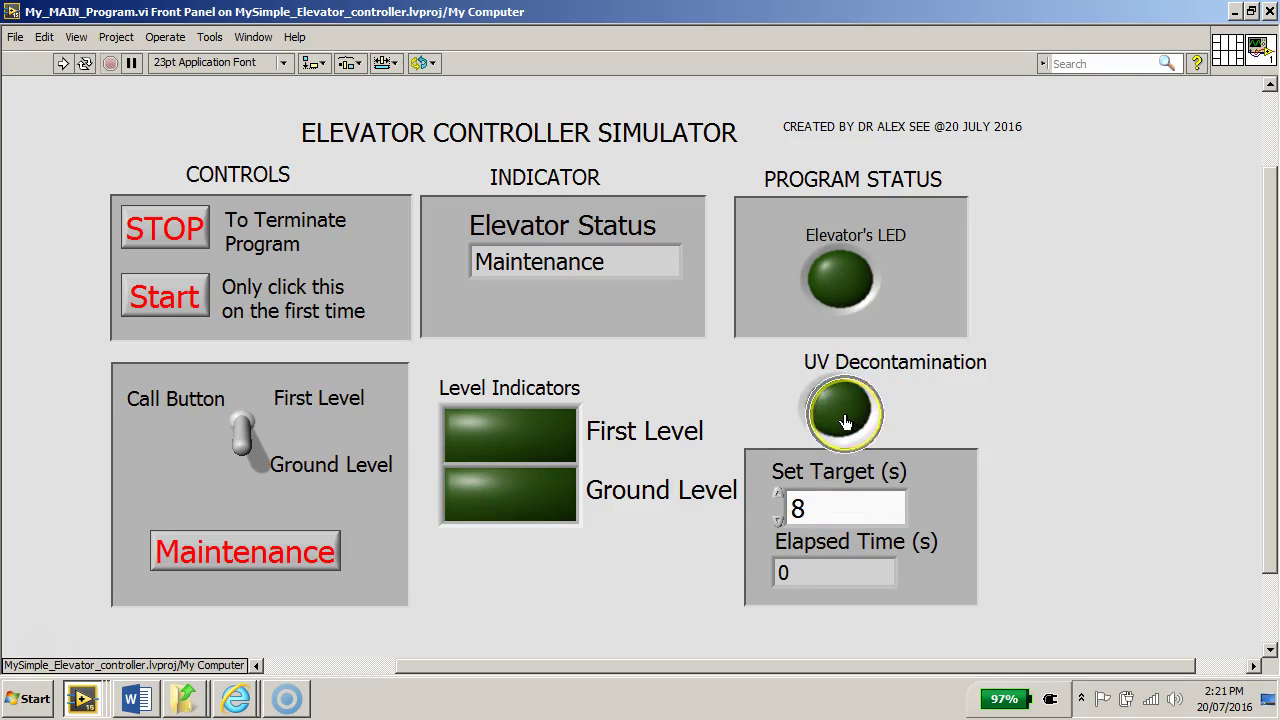
pyautogui.click(818, 571)
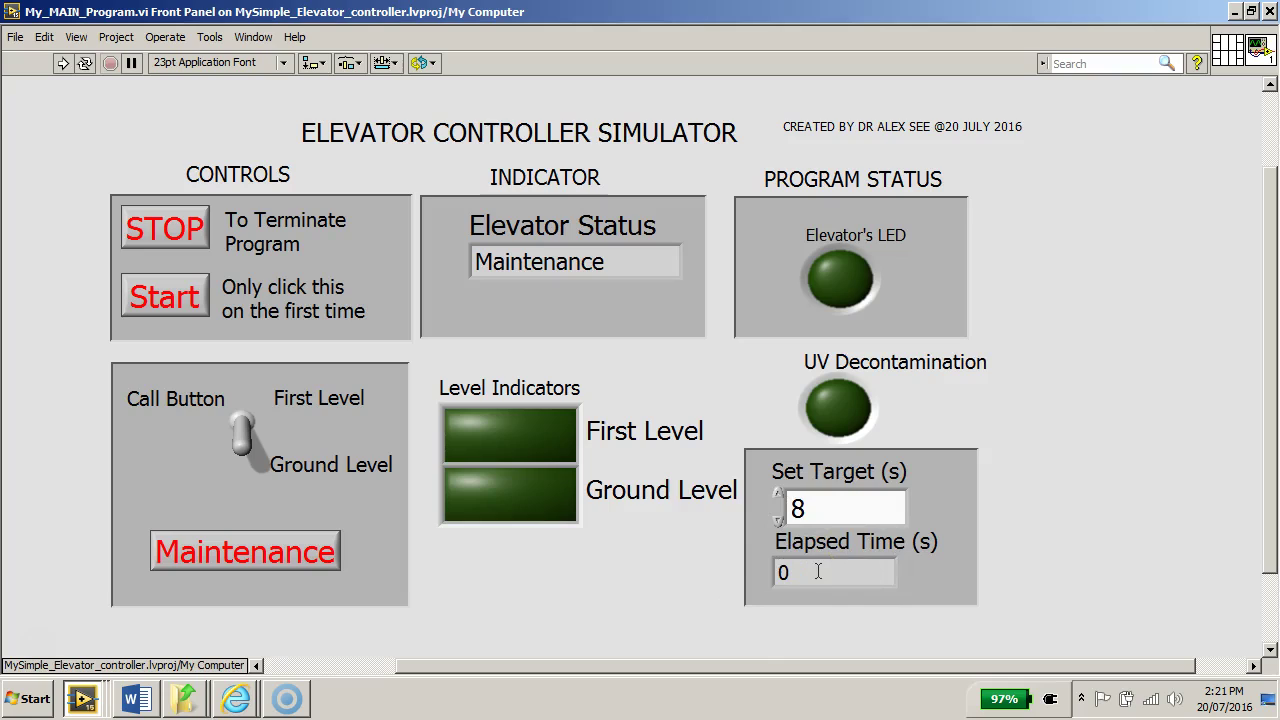
pyautogui.click(63, 67)
# Step: Run the VI so the elevator simulator shows IDLE
pyautogui.click(55, 138)
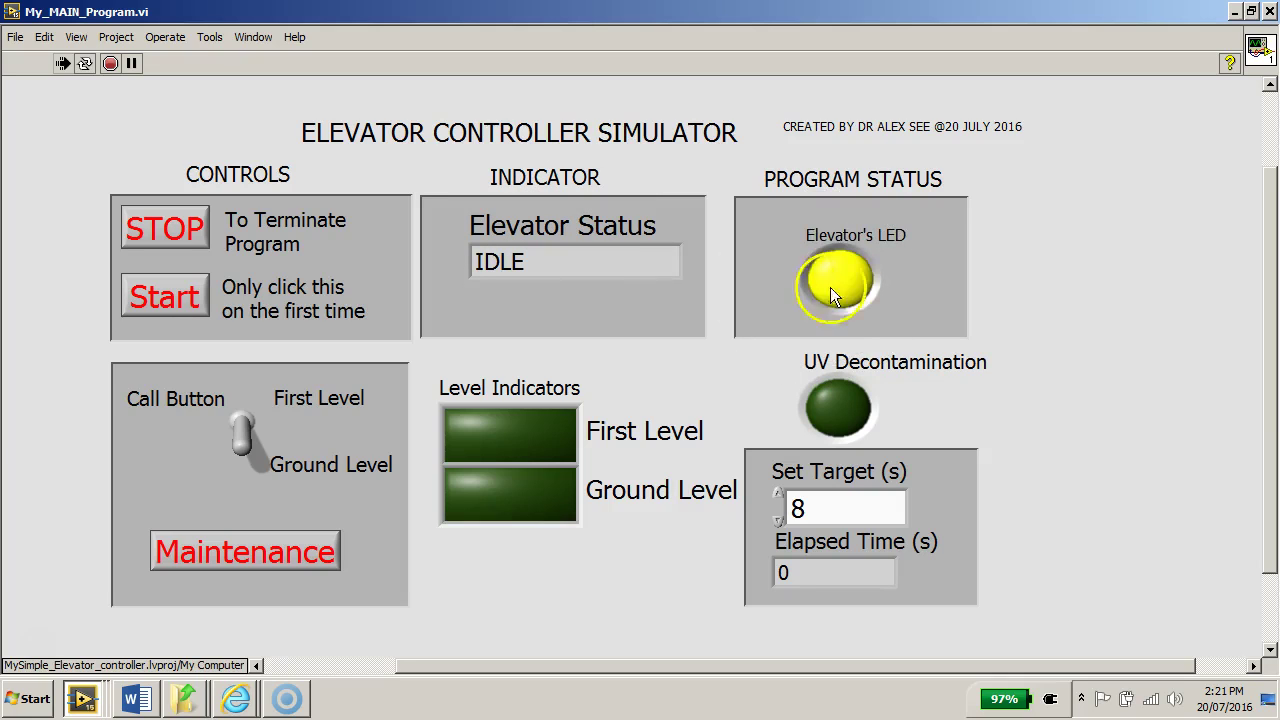
pyautogui.click(866, 289)
pyautogui.click(902, 288)
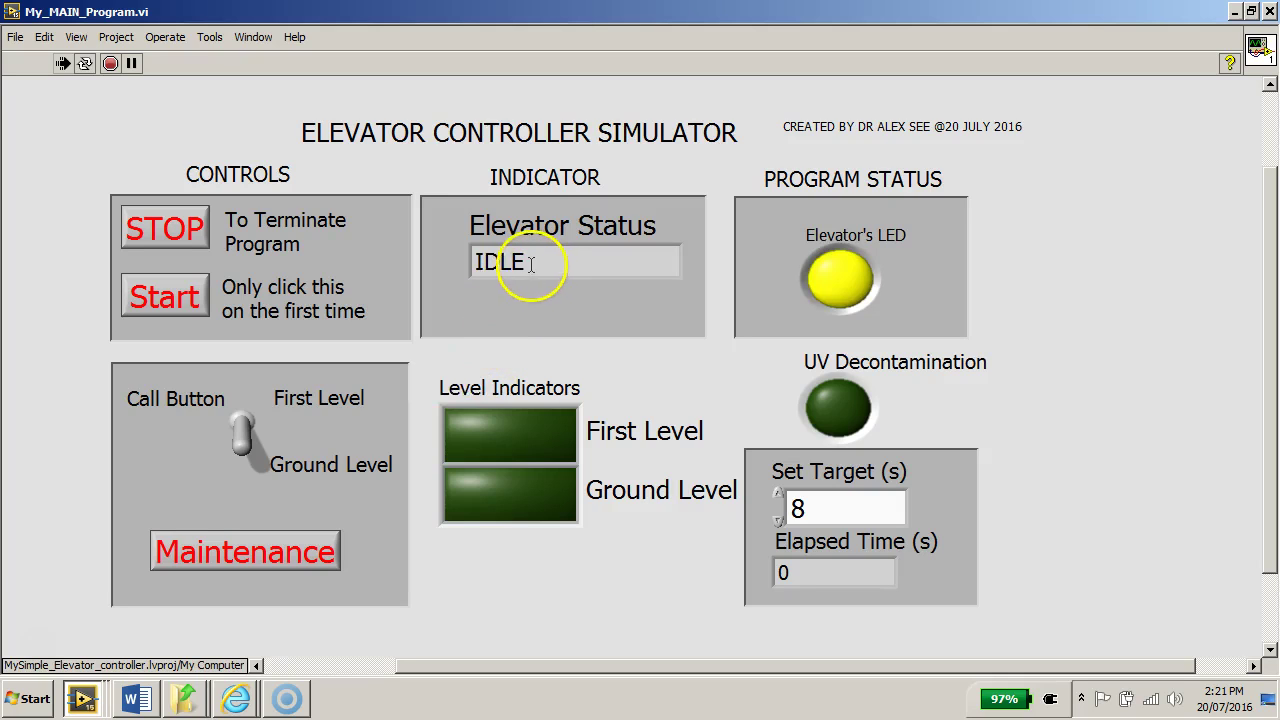
# Step: Toggle the Call Button between First Level and Ground Level several times
pyautogui.click(240, 440)
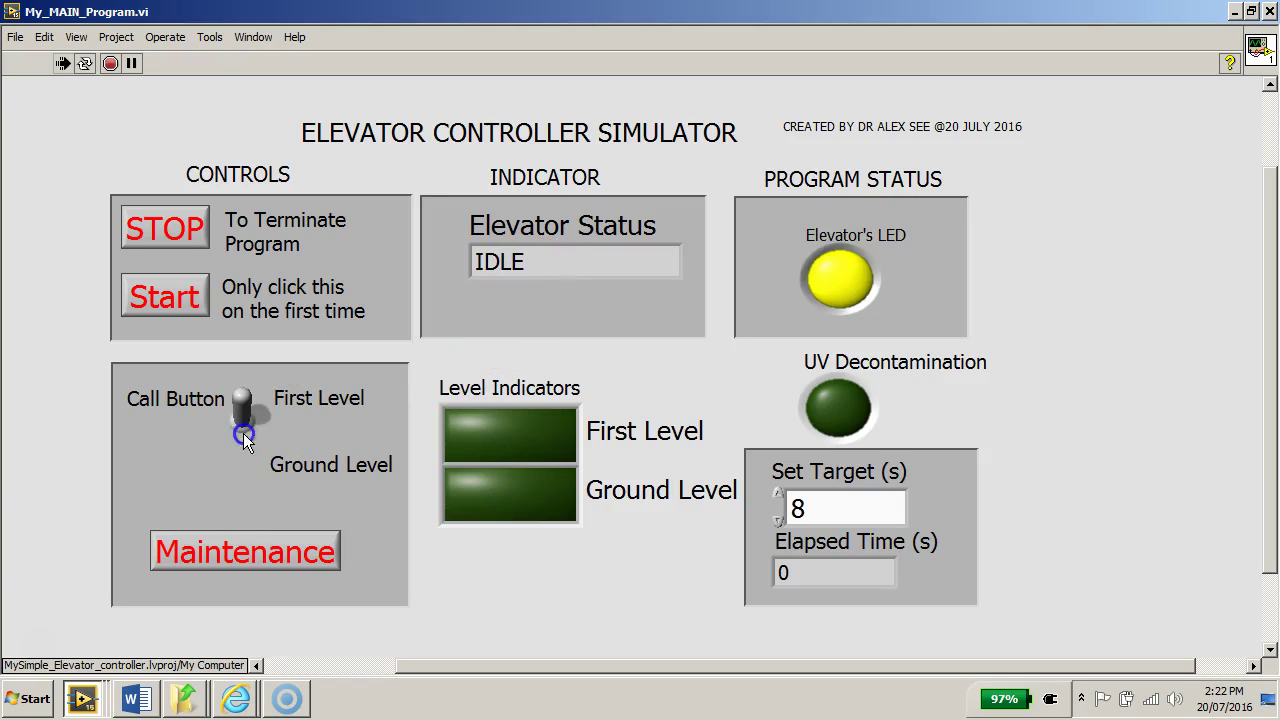
pyautogui.click(241, 422)
pyautogui.click(241, 420)
pyautogui.click(242, 420)
pyautogui.click(243, 420)
# Step: Press Maintenance twice, then flip the call to First Level and back to Ground Level
pyautogui.click(264, 551)
pyautogui.click(268, 552)
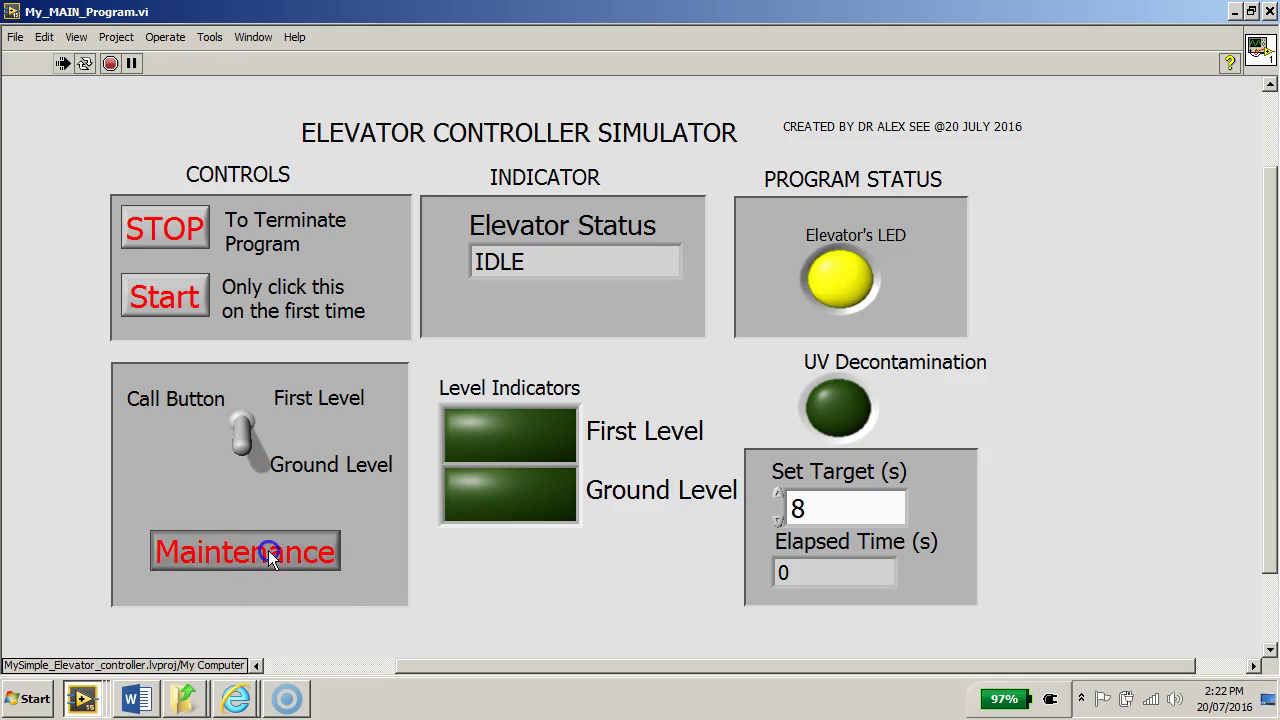
pyautogui.click(234, 434)
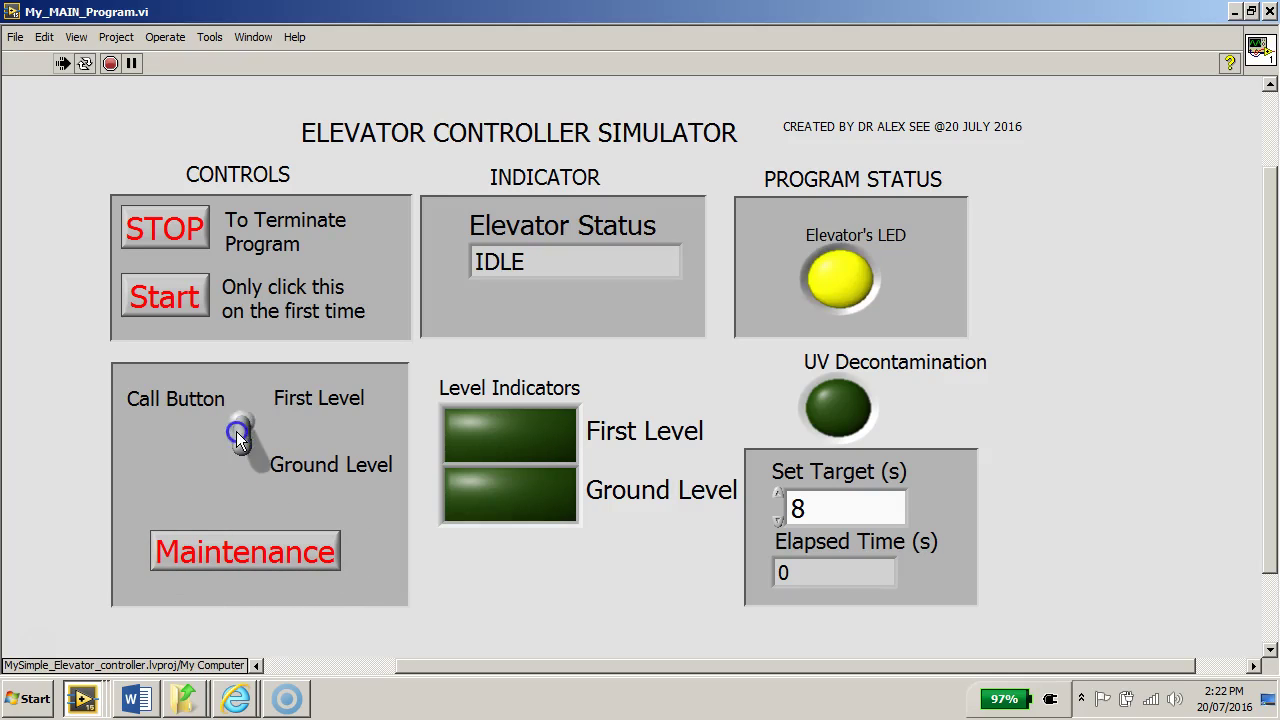
pyautogui.click(239, 434)
pyautogui.click(247, 420)
# Step: Return the call to Ground Level and stop the running simulator with STOP
pyautogui.click(248, 425)
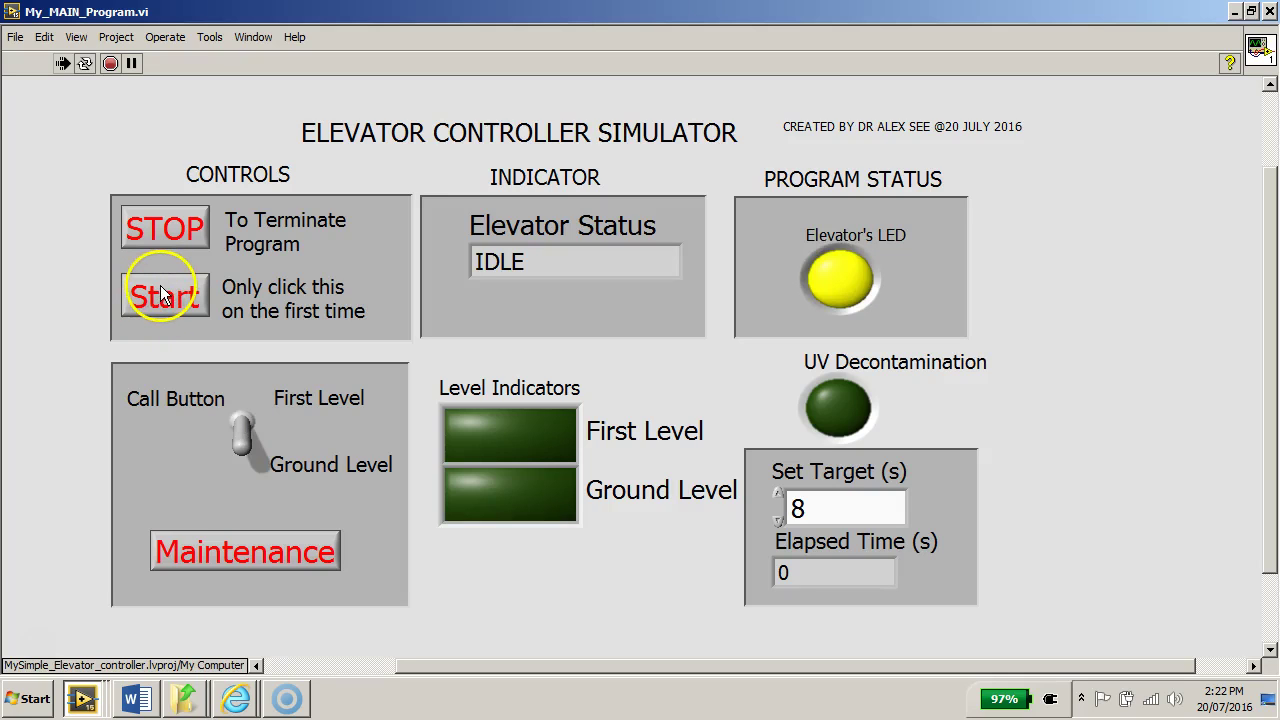
pyautogui.click(167, 230)
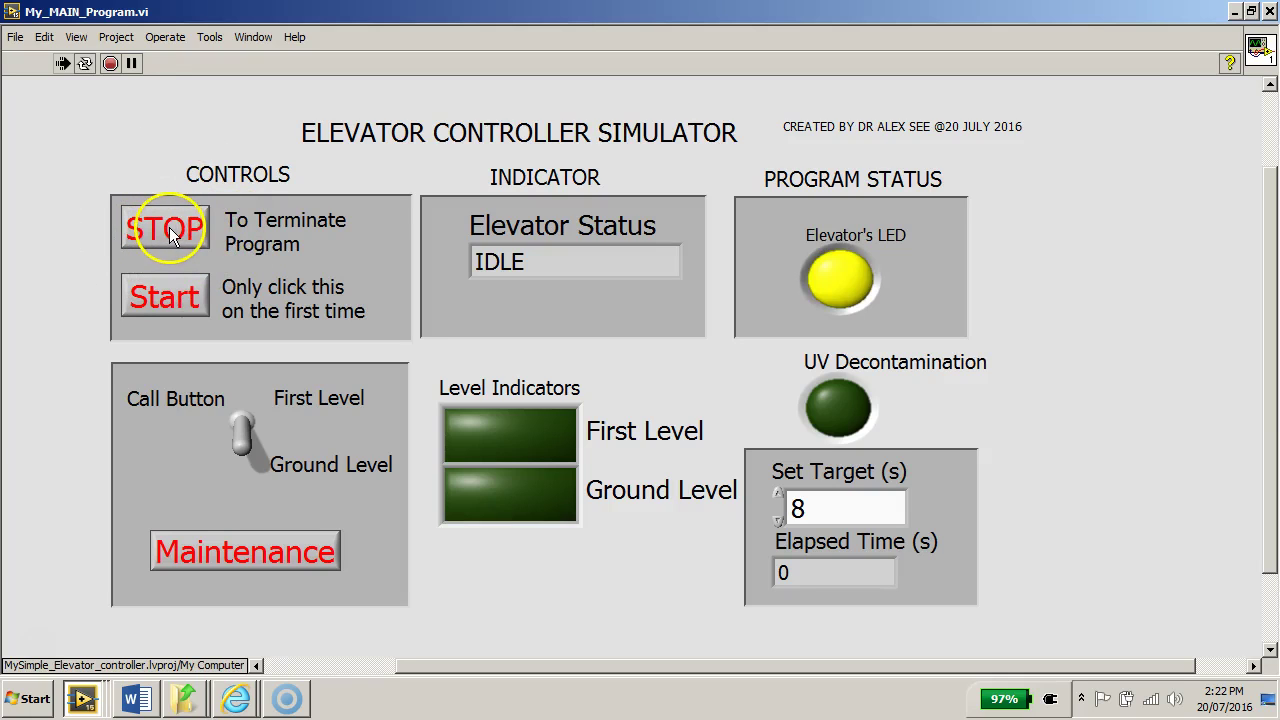
pyautogui.click(174, 230)
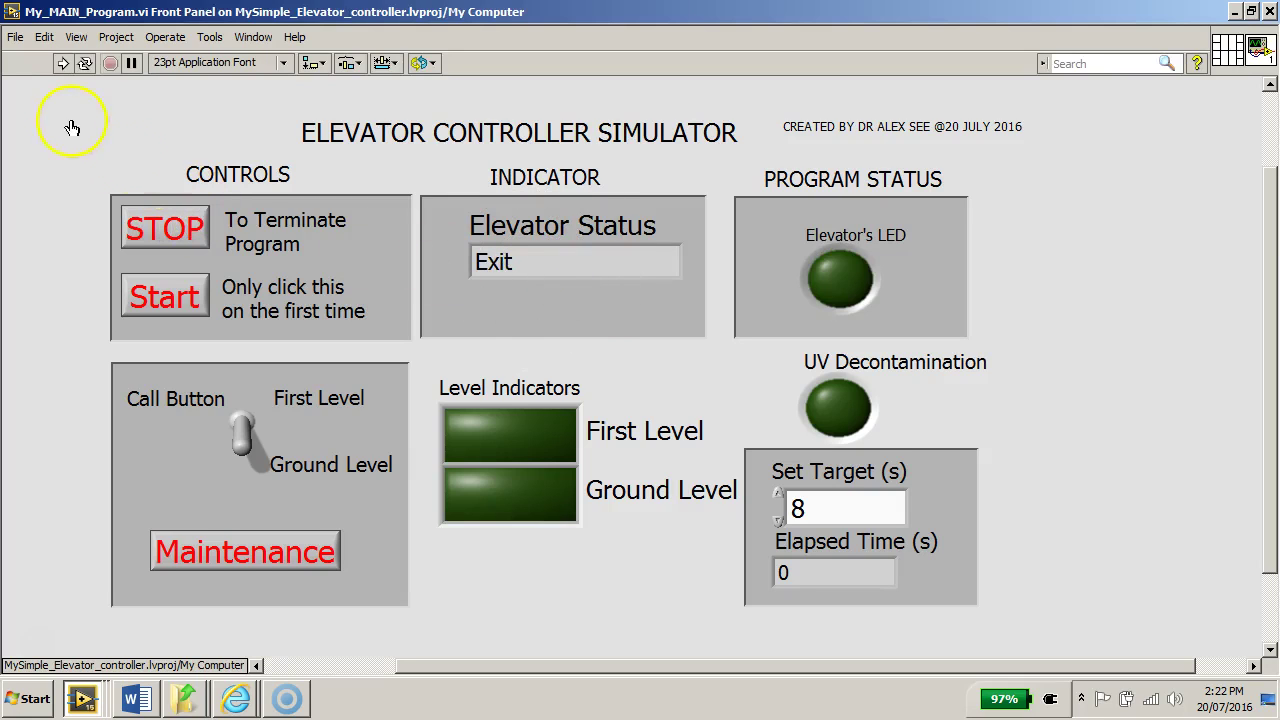
# Step: Run the simulator again, flip the call to First Level, and press Maintenance repeatedly
pyautogui.click(63, 64)
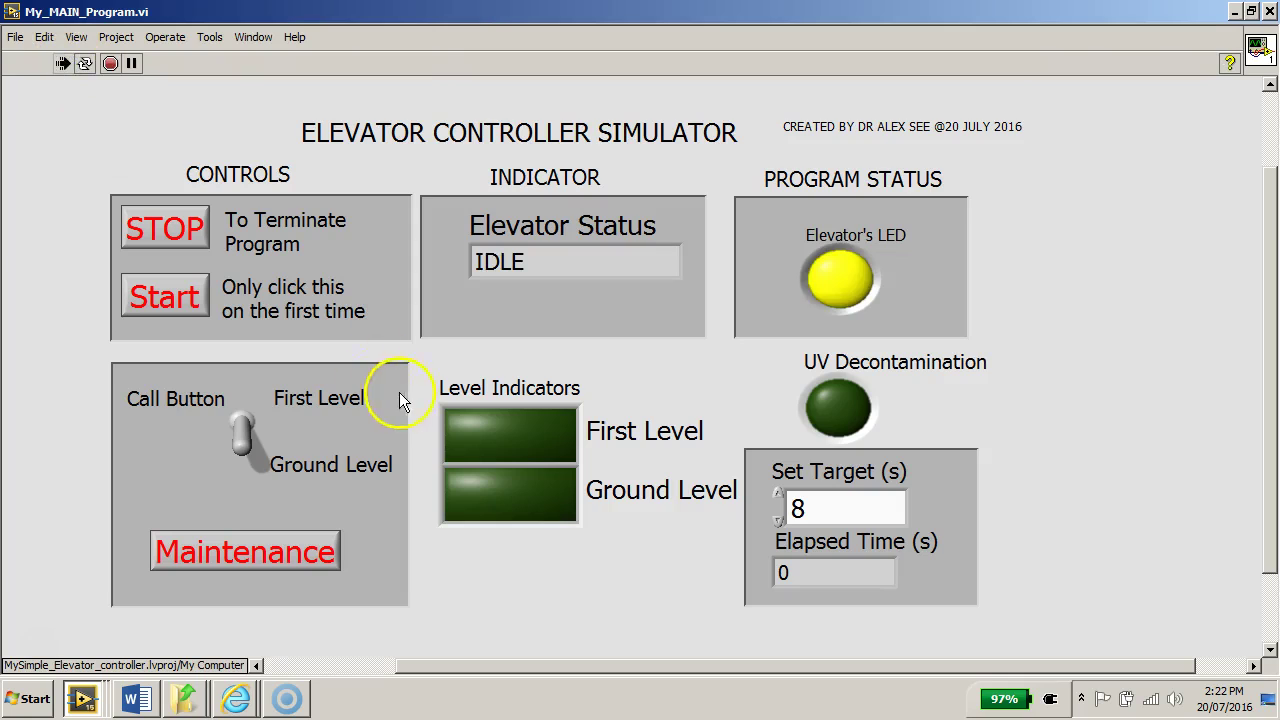
pyautogui.click(240, 428)
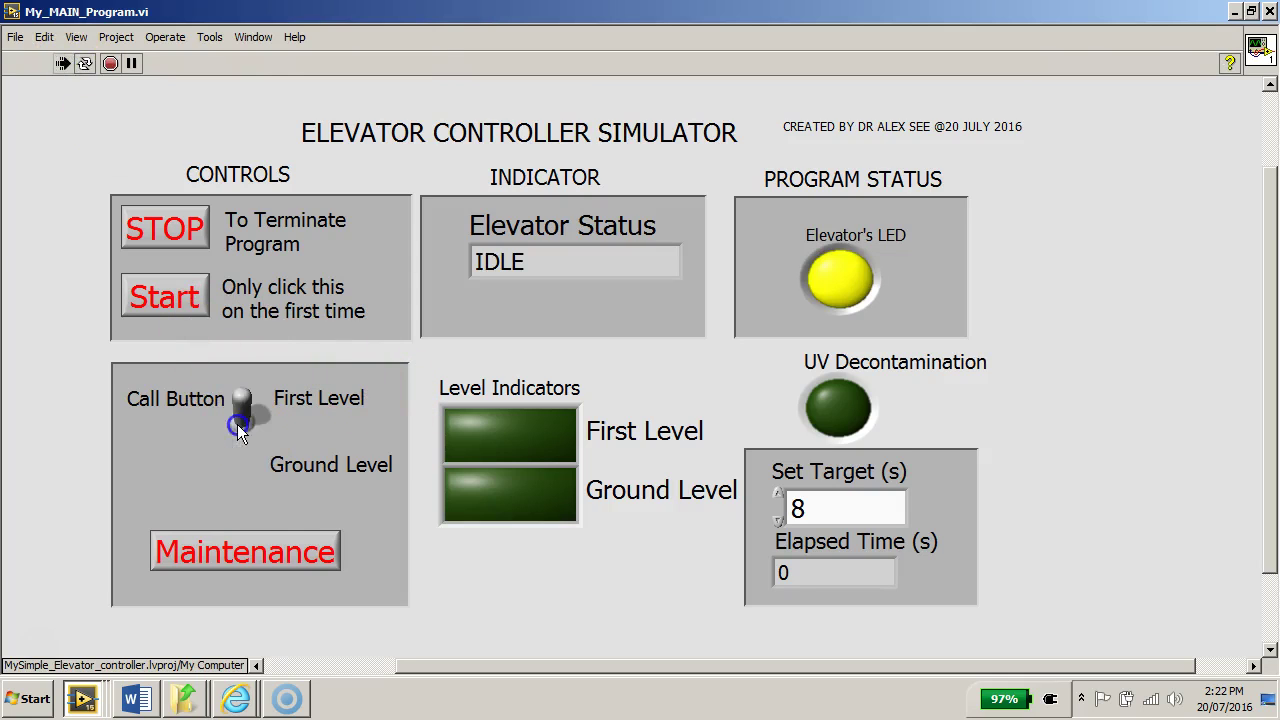
pyautogui.click(245, 437)
pyautogui.click(258, 559)
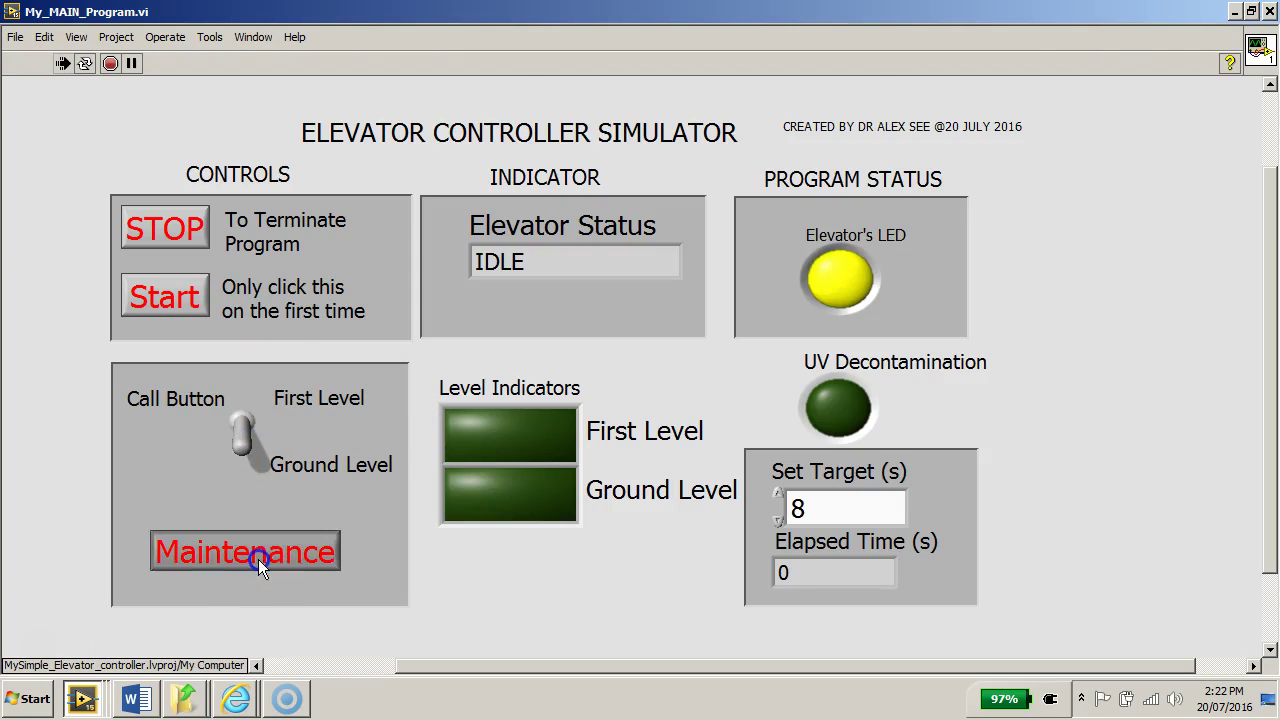
pyautogui.click(259, 556)
pyautogui.click(259, 551)
pyautogui.click(249, 556)
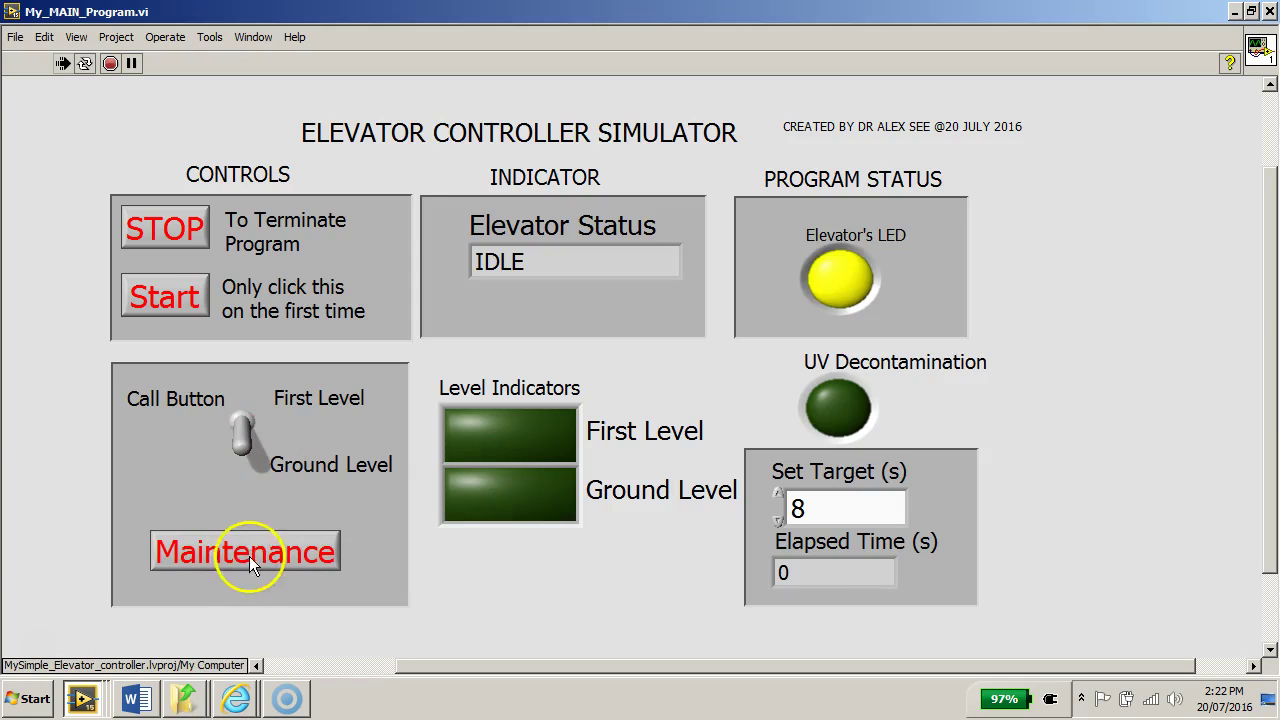
# Step: Press Start and click around the panel's status indicators
pyautogui.click(168, 302)
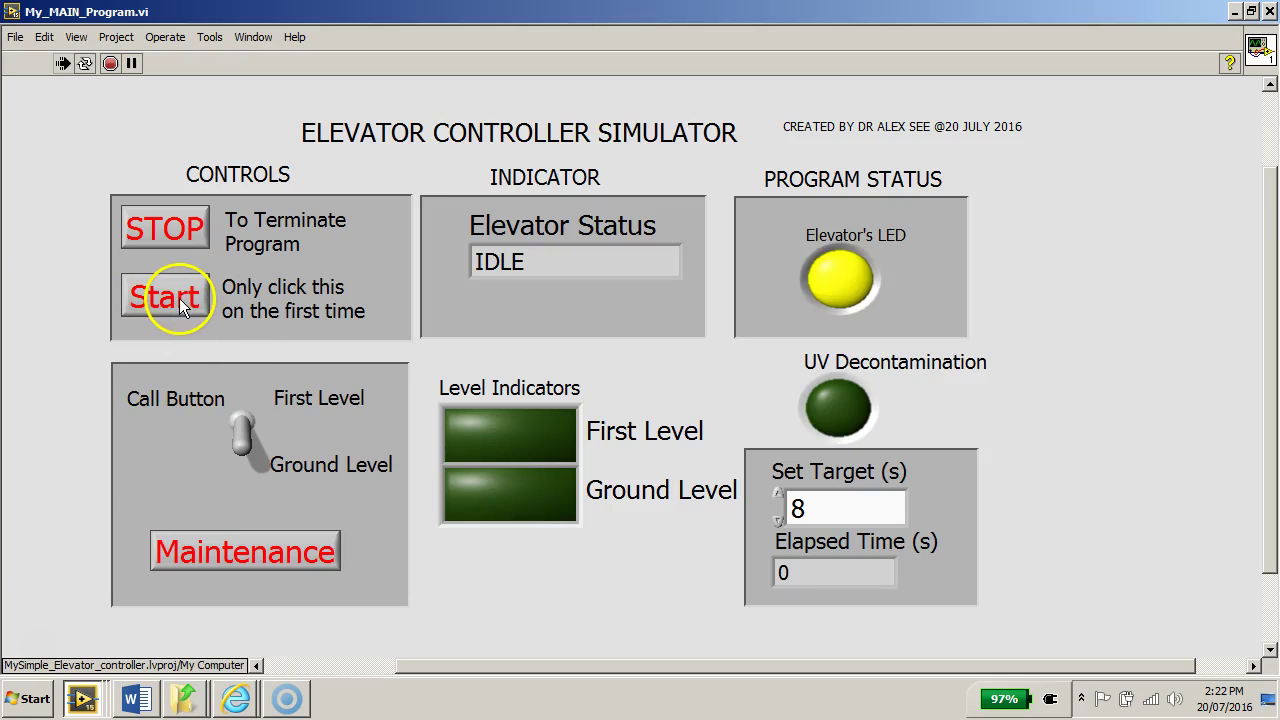
pyautogui.click(544, 262)
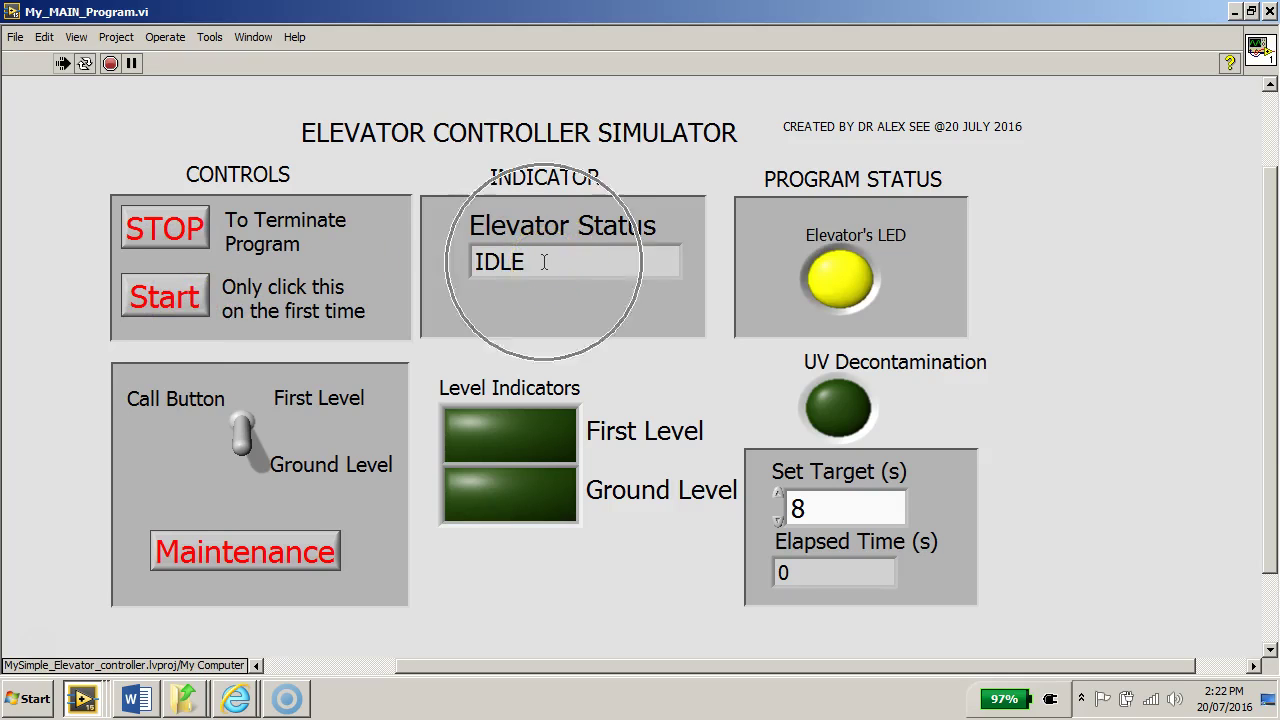
pyautogui.click(544, 262)
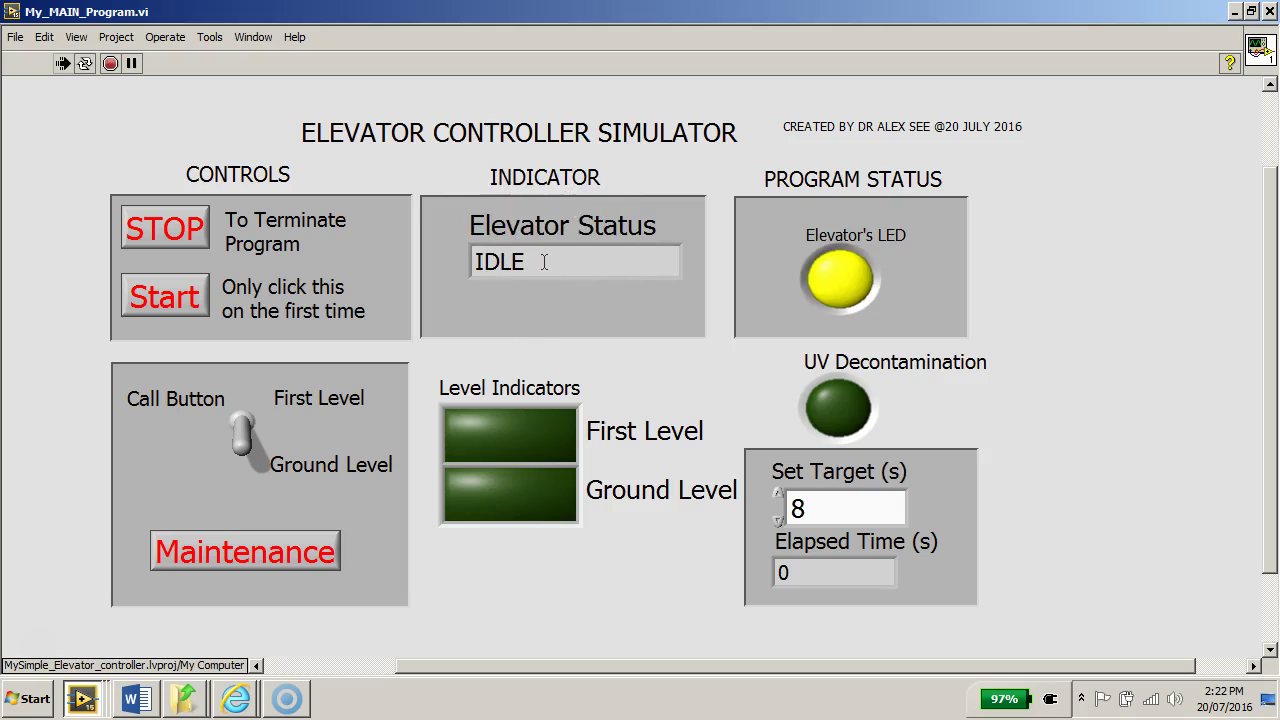
pyautogui.click(544, 262)
pyautogui.click(850, 414)
pyautogui.click(850, 412)
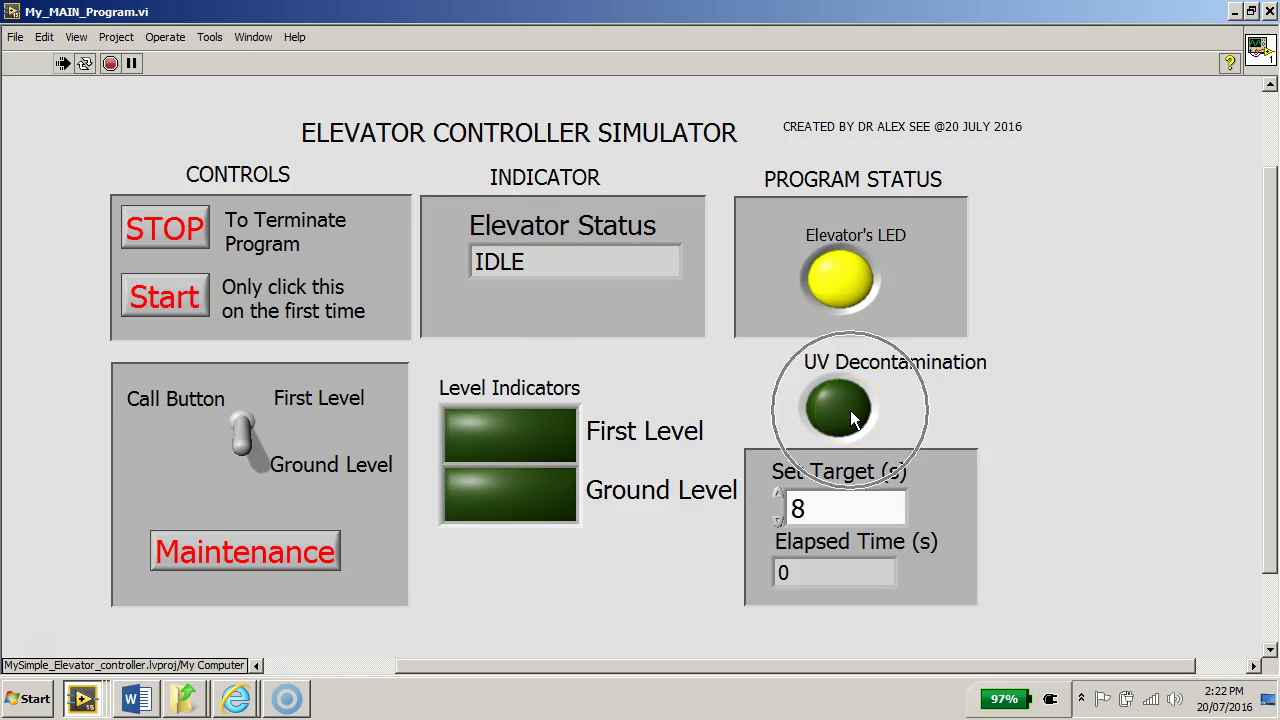
pyautogui.click(850, 412)
pyautogui.click(850, 412)
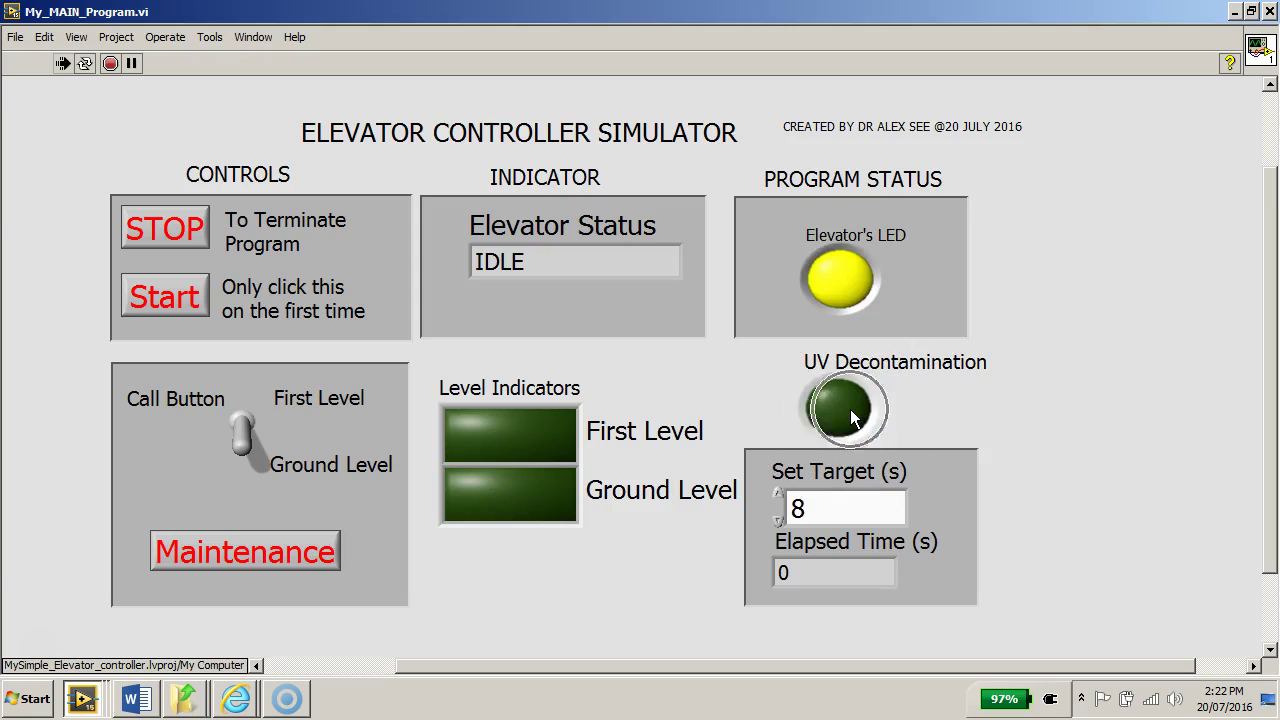
# Step: Keep Set Target at 8 seconds and start the UV decontamination run
pyautogui.click(830, 510)
pyautogui.doubleClick(830, 510)
pyautogui.write('3')
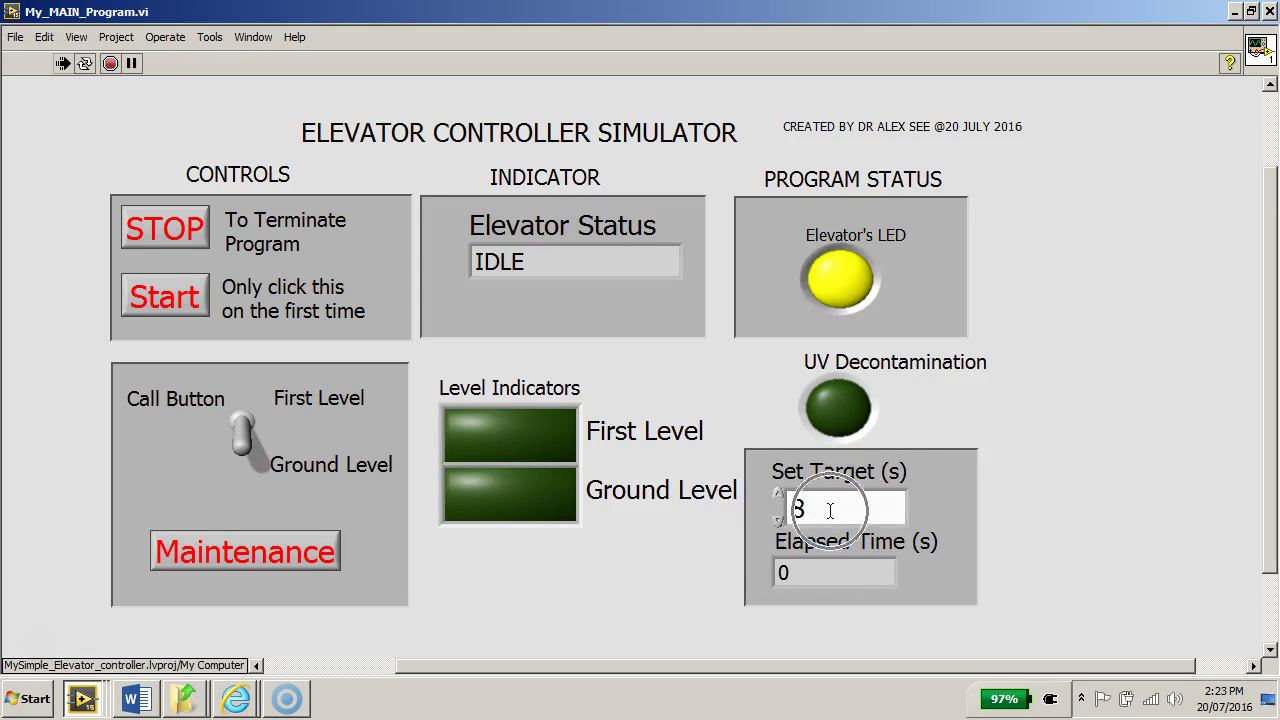
pyautogui.press('Return')
pyautogui.click(170, 300)
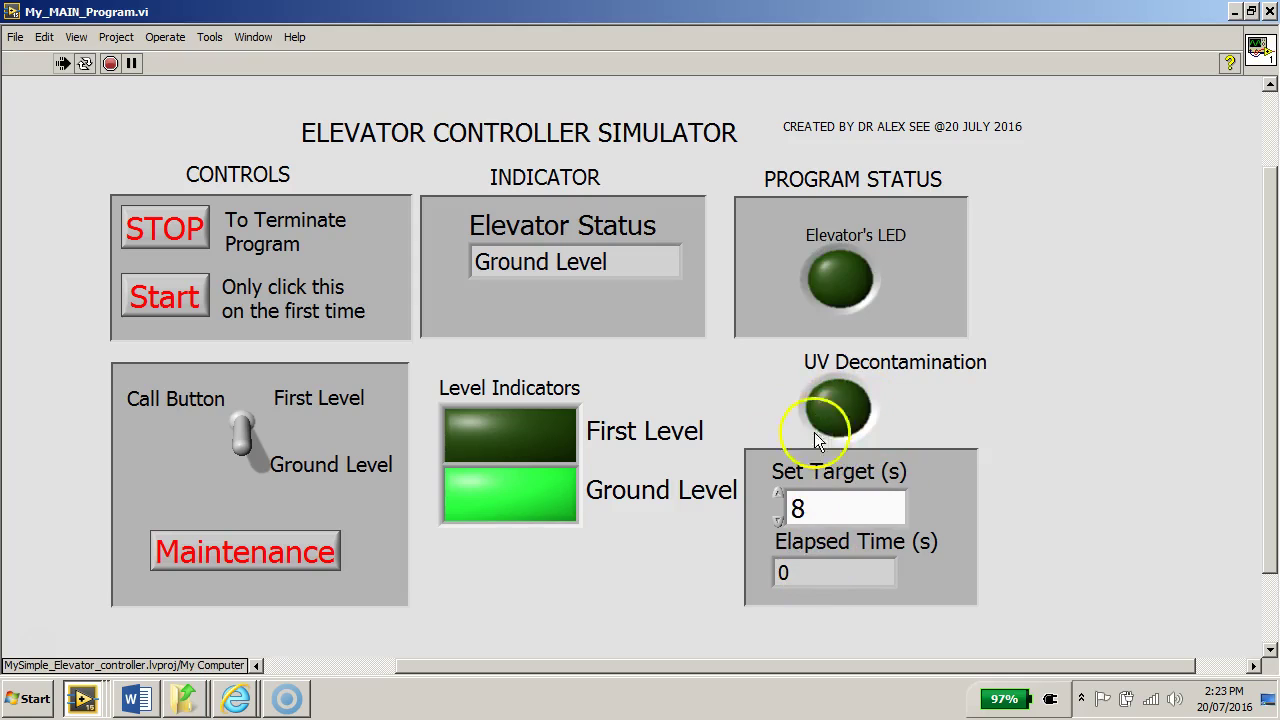
# Step: Call the elevator to First Level and back to Ground Level, twice
pyautogui.click(537, 290)
pyautogui.click(271, 455)
pyautogui.click(241, 440)
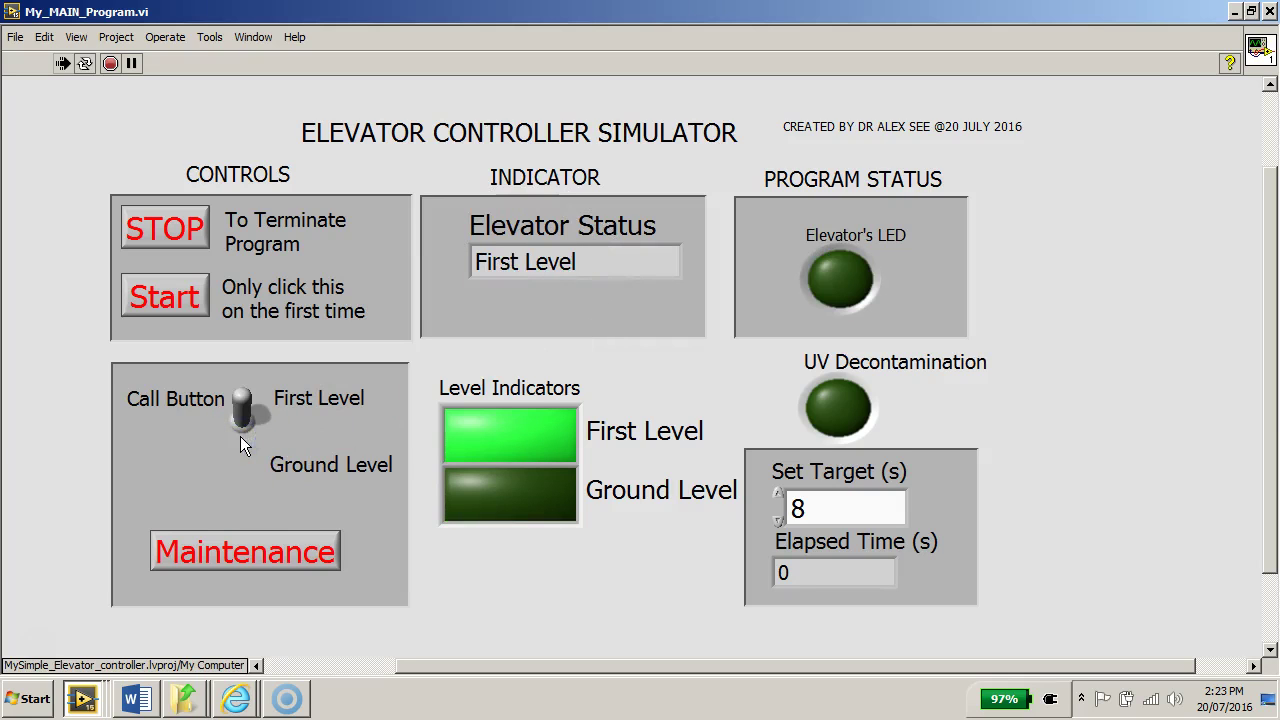
pyautogui.click(551, 433)
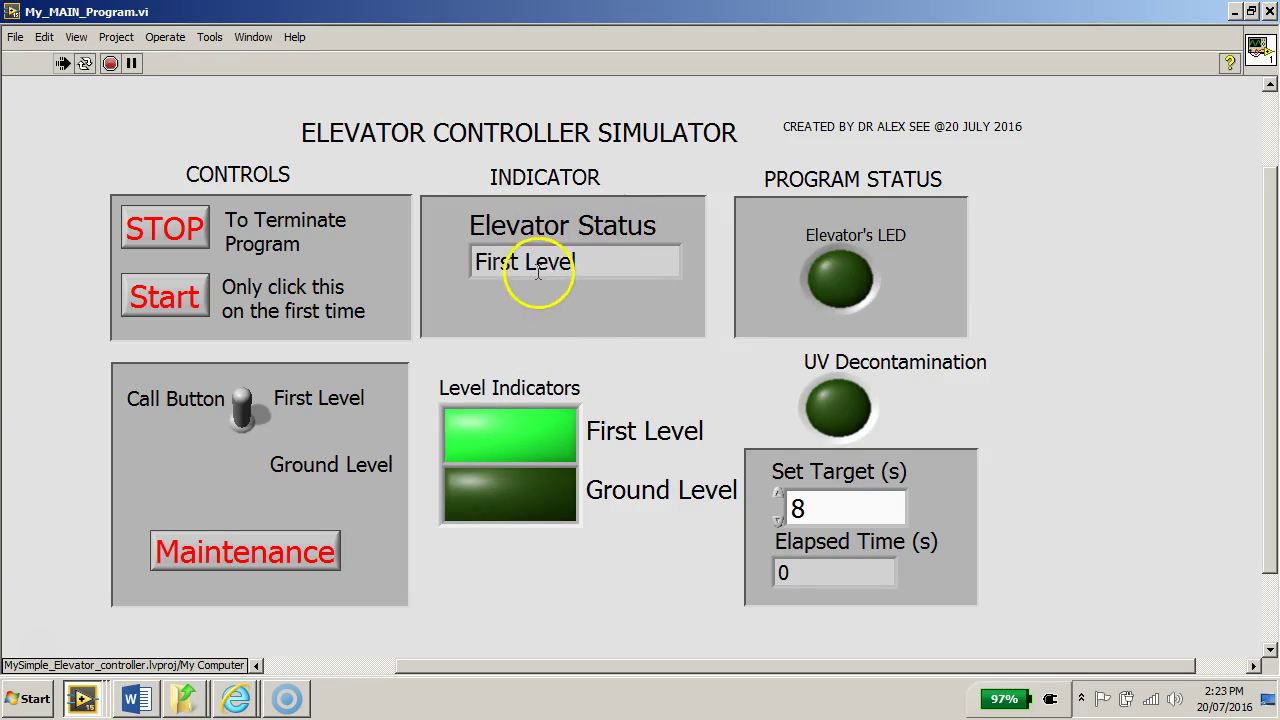
pyautogui.click(244, 410)
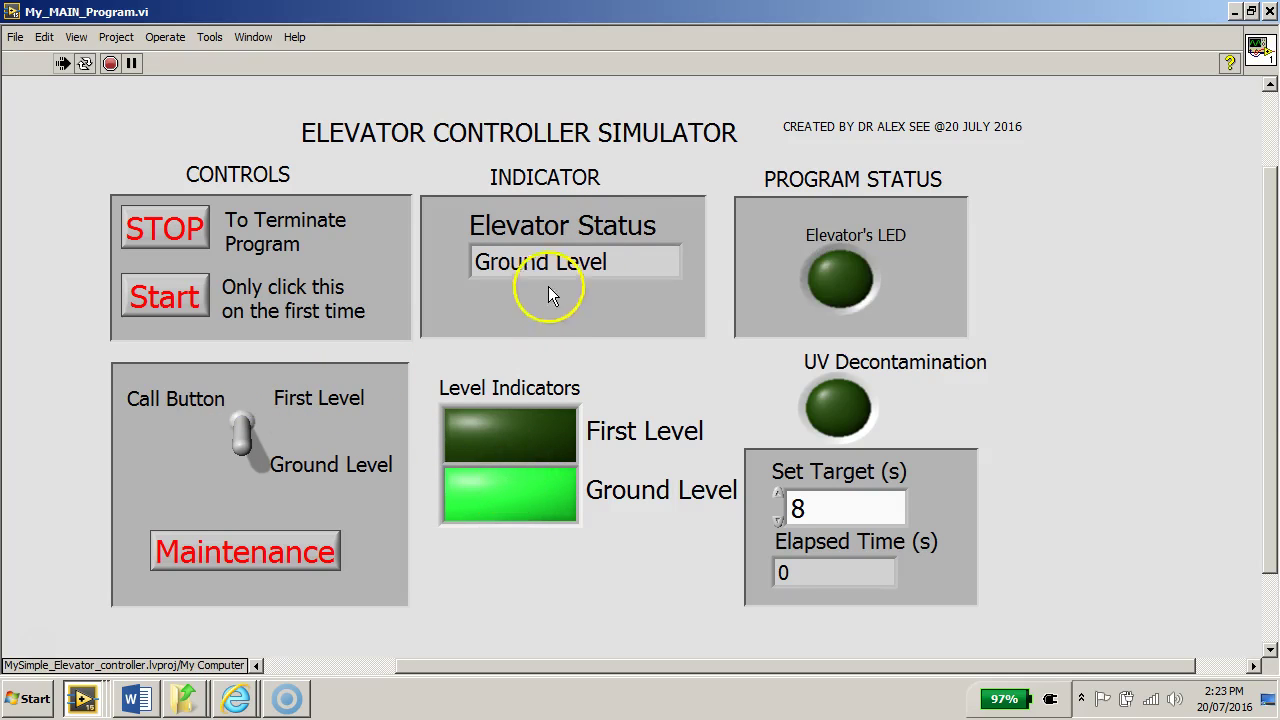
pyautogui.click(250, 440)
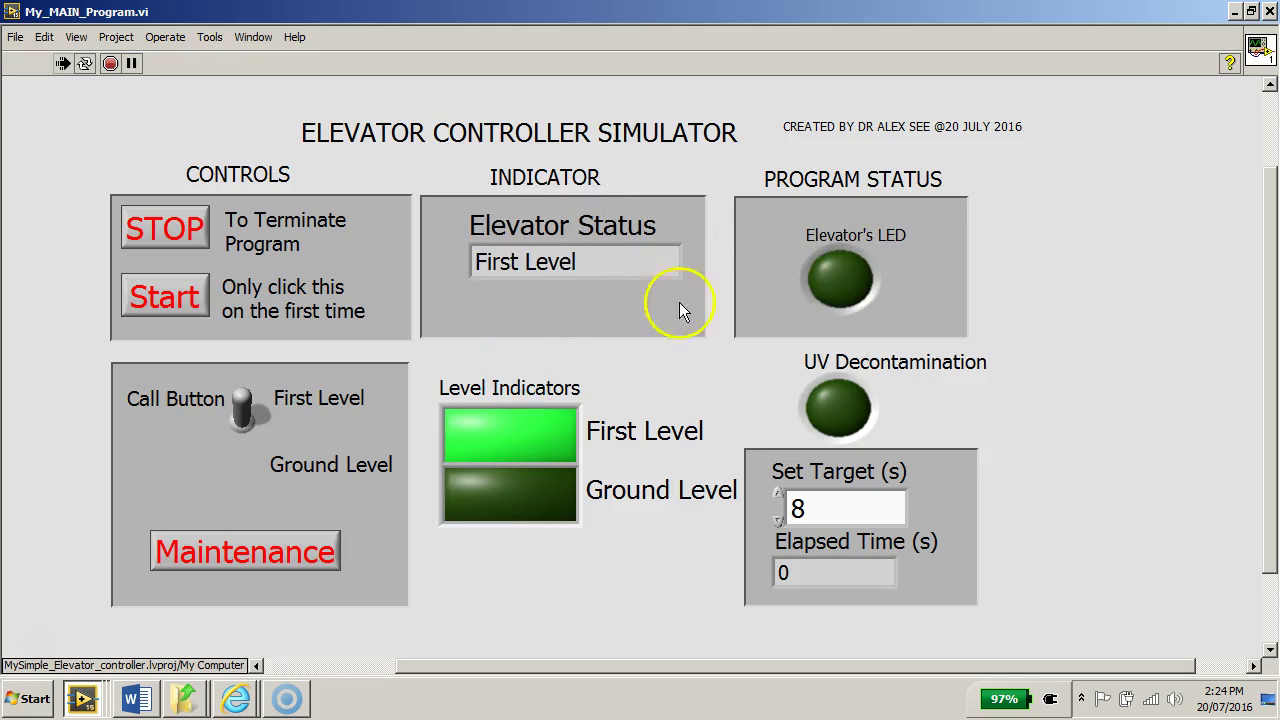
pyautogui.click(243, 405)
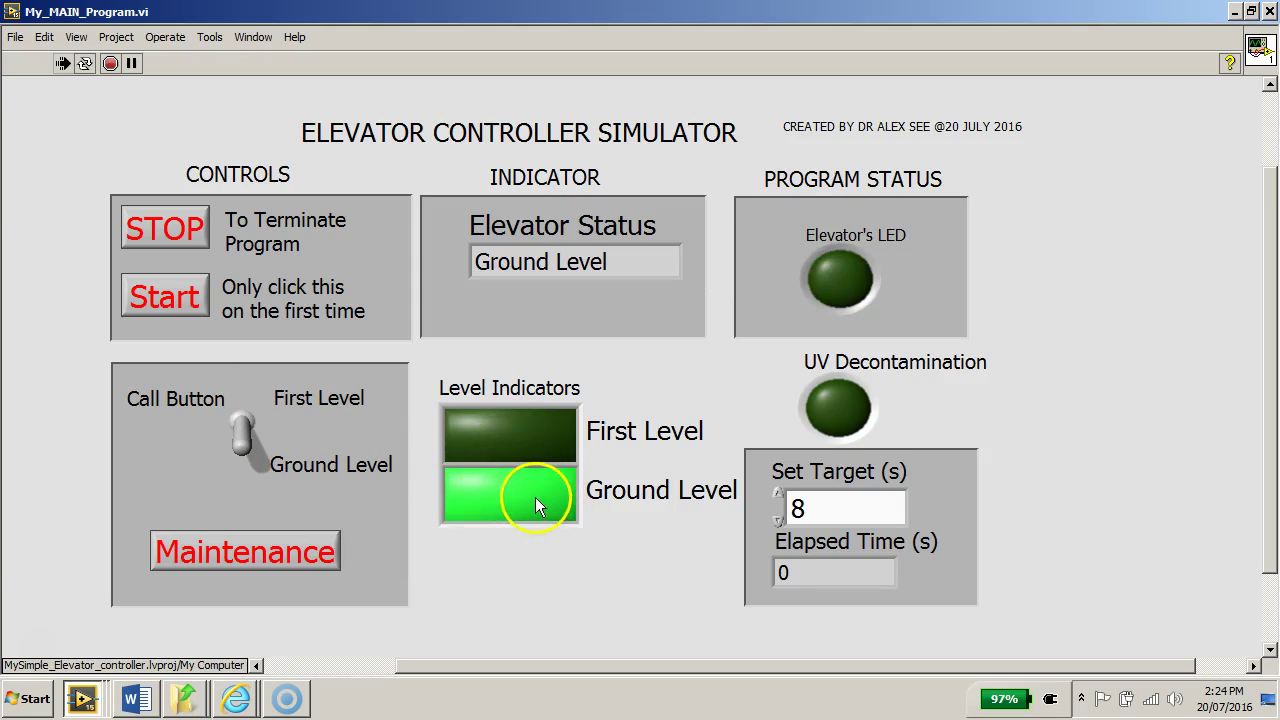
# Step: Enter Maintenance, try calling First Level during it, then release Maintenance
pyautogui.click(282, 552)
pyautogui.click(275, 548)
pyautogui.click(256, 552)
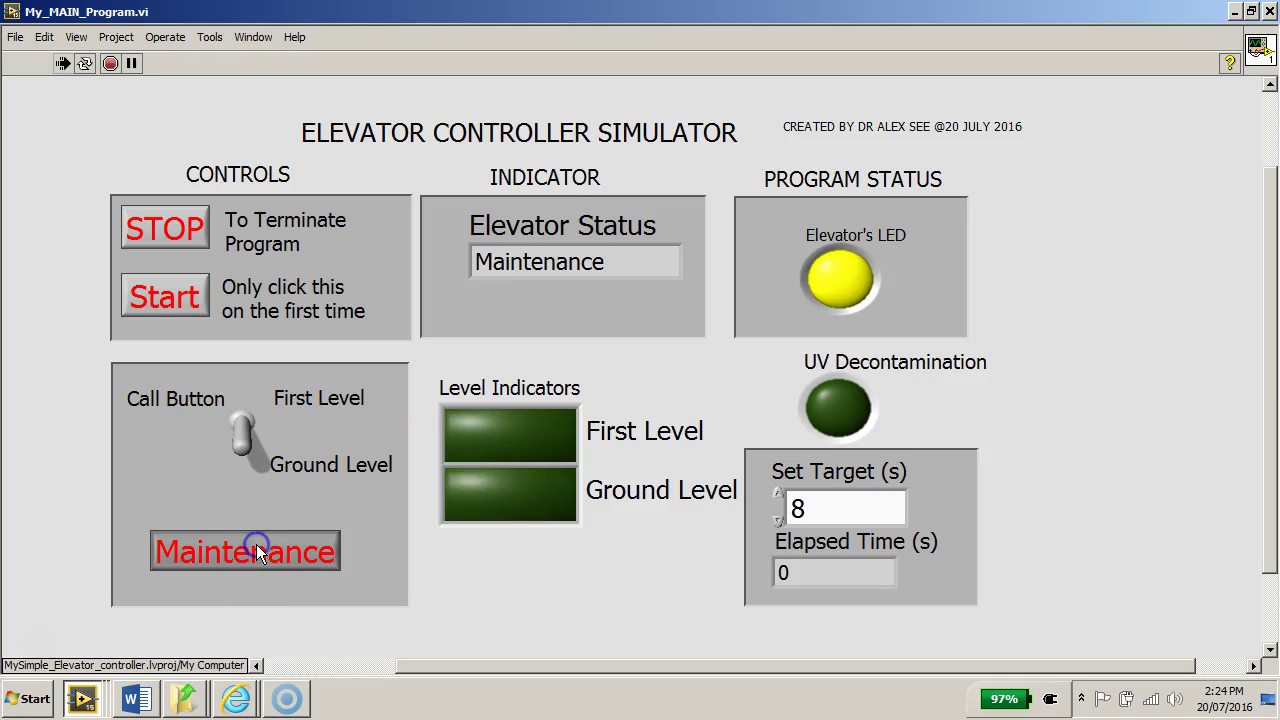
pyautogui.click(534, 276)
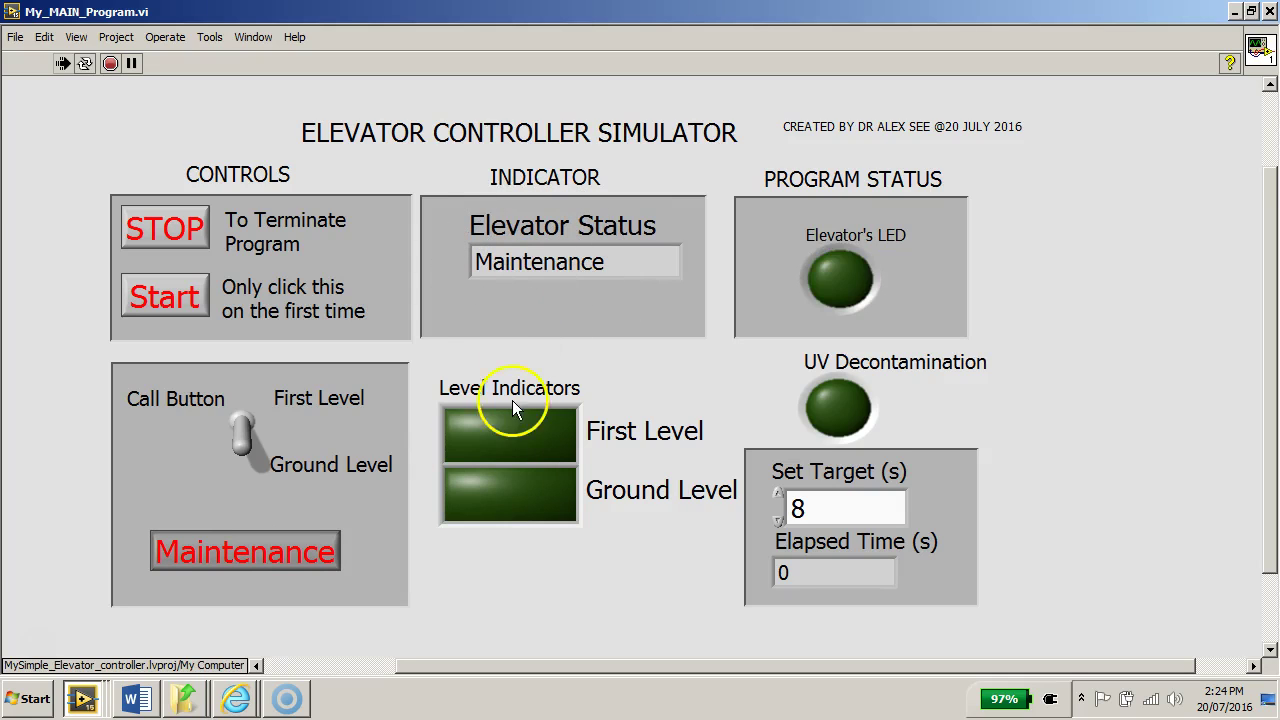
pyautogui.click(507, 490)
pyautogui.click(244, 422)
pyautogui.click(244, 422)
pyautogui.click(277, 549)
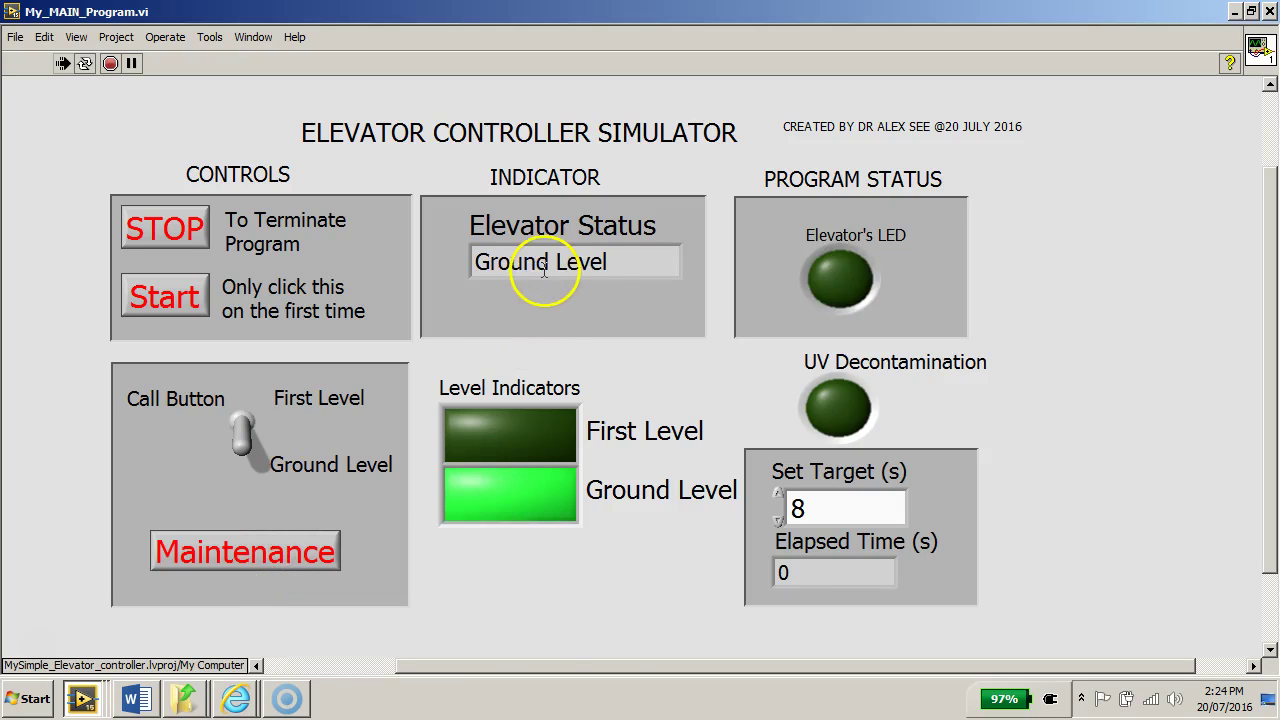
# Step: Rapidly switch the called level between Ground and First, ending at First Level
pyautogui.click(243, 438)
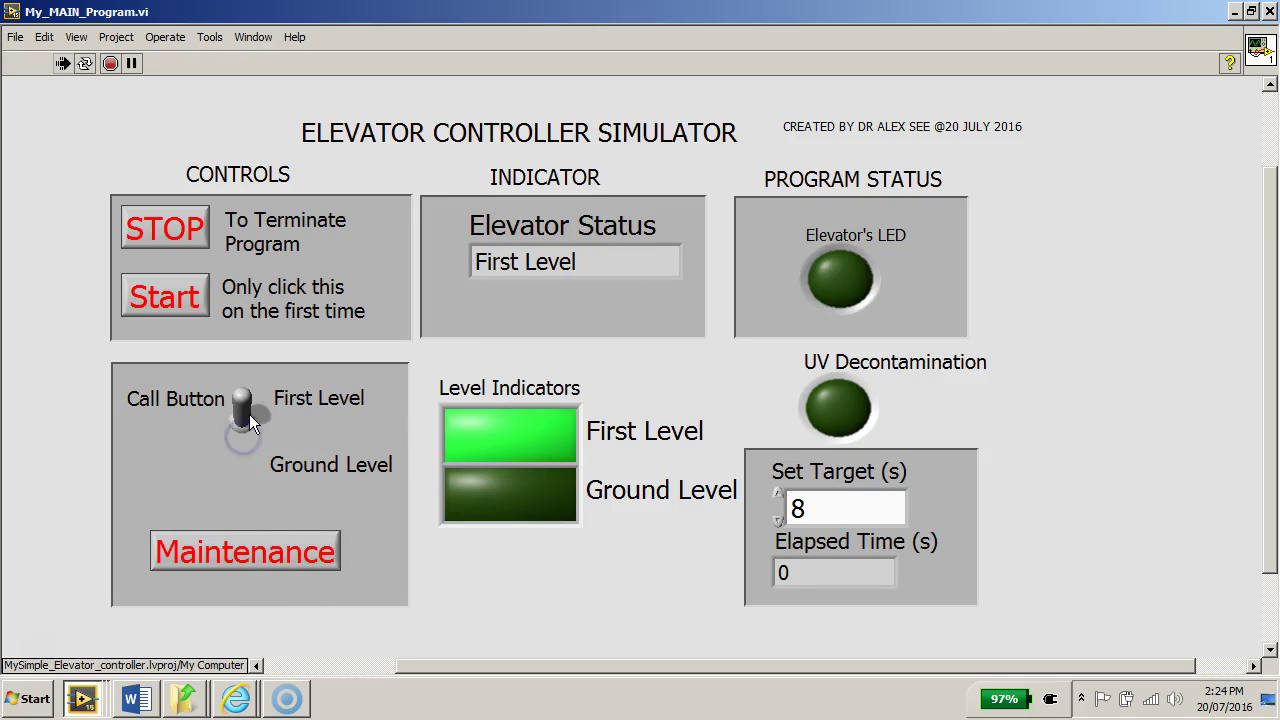
pyautogui.click(242, 411)
pyautogui.click(244, 412)
pyautogui.click(246, 412)
pyautogui.click(246, 416)
pyautogui.click(246, 416)
pyautogui.click(246, 417)
pyautogui.click(247, 418)
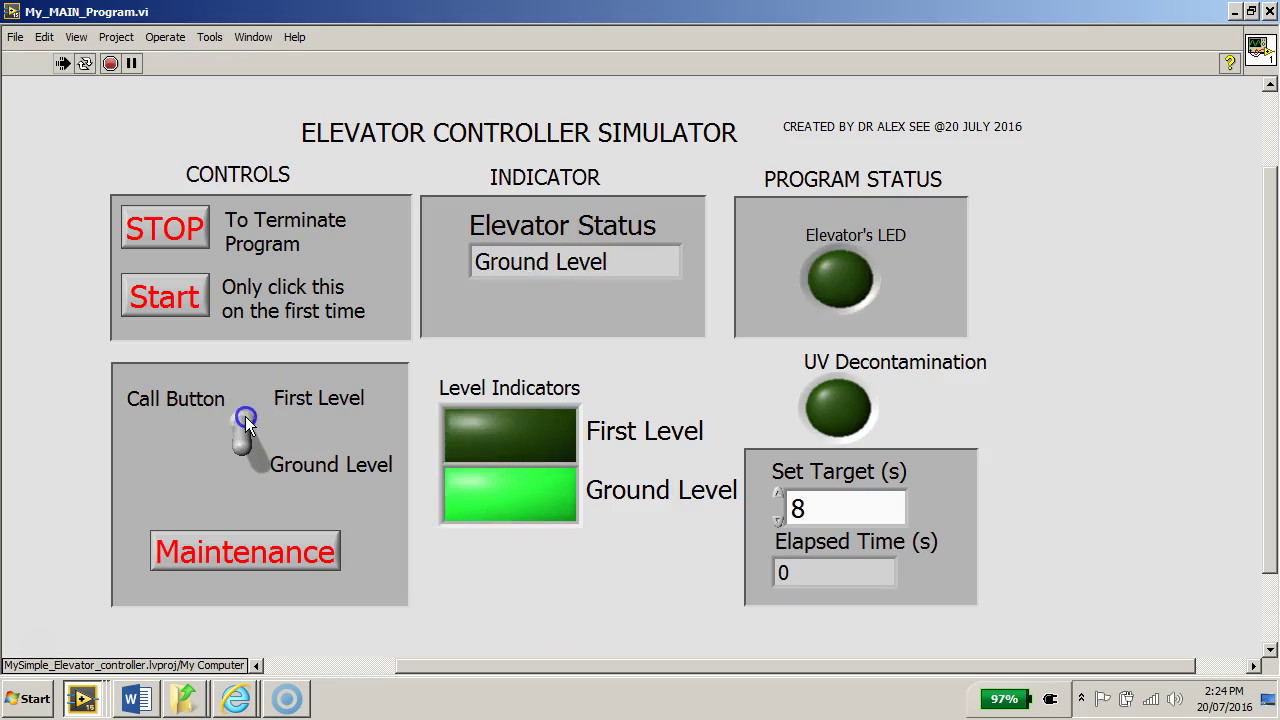
pyautogui.click(246, 419)
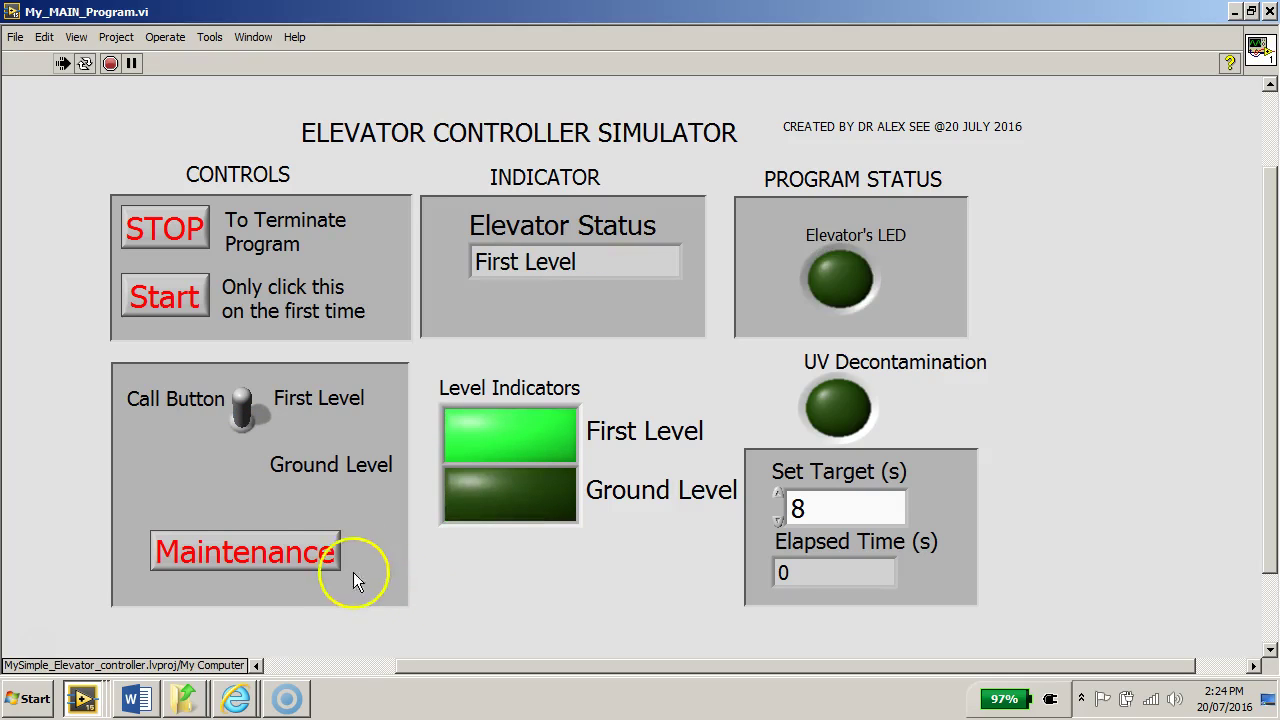
# Step: Toggle Maintenance on and off, then cycle the call and return it to Ground Level
pyautogui.click(296, 554)
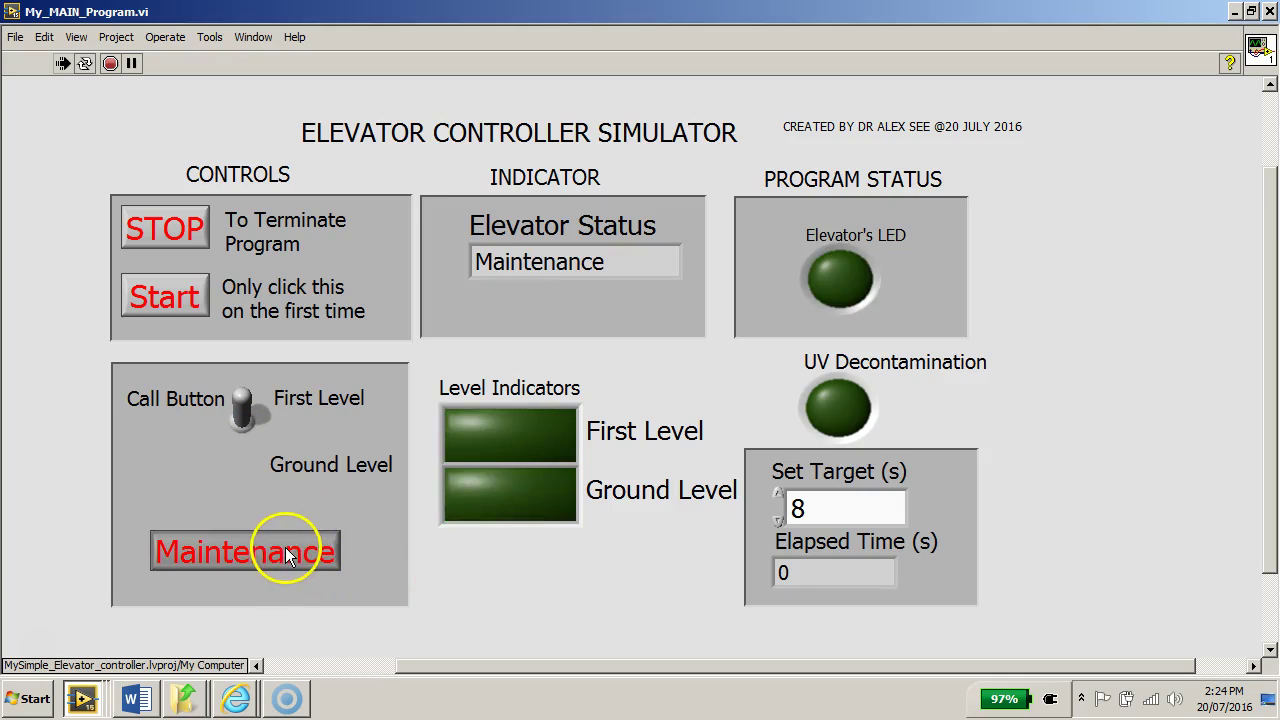
pyautogui.click(285, 547)
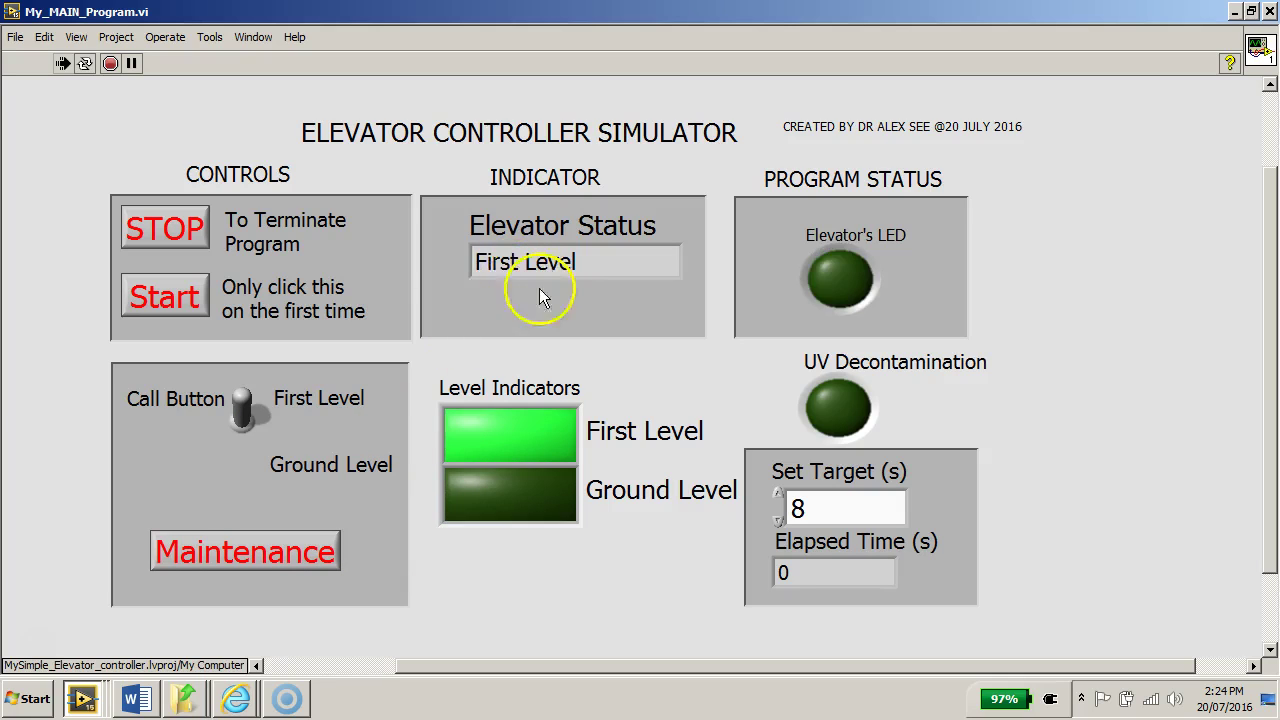
pyautogui.click(244, 408)
pyautogui.click(244, 410)
pyautogui.click(245, 411)
pyautogui.click(240, 418)
pyautogui.click(241, 412)
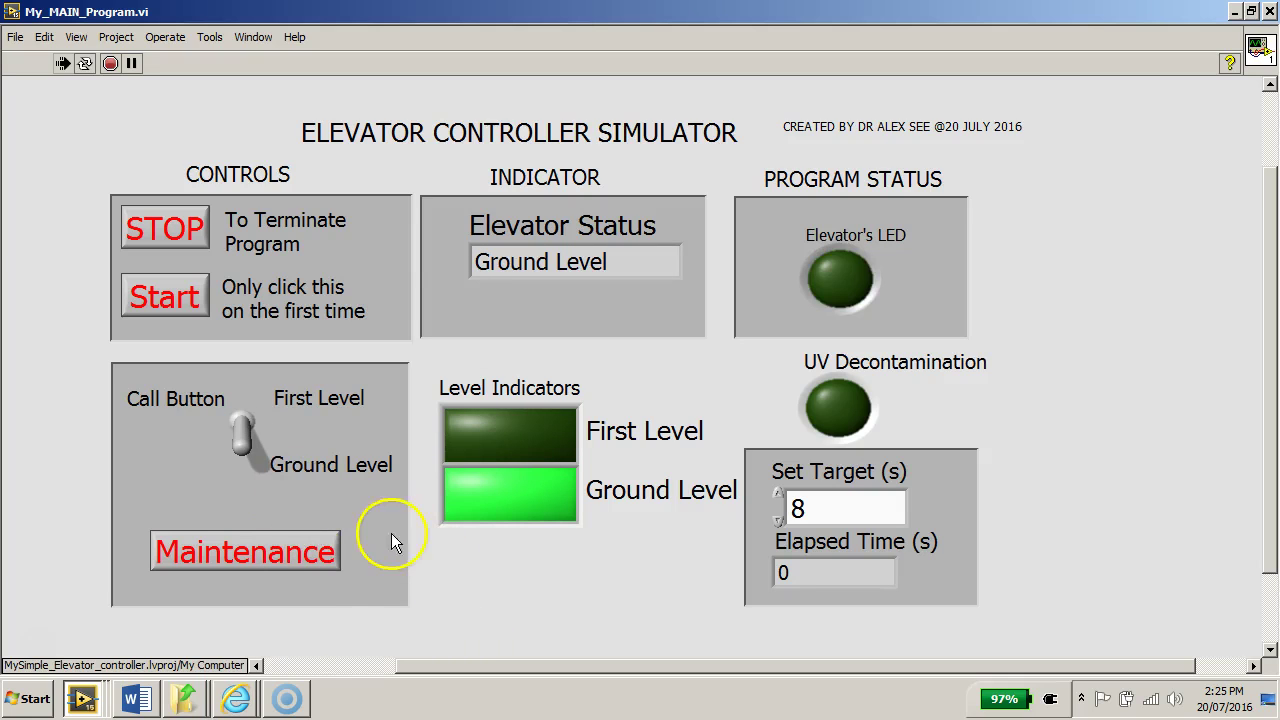
# Step: Press STOP to end the simulator, leaving Set Target 8 seconds and Elapsed Time 0
pyautogui.click(166, 231)
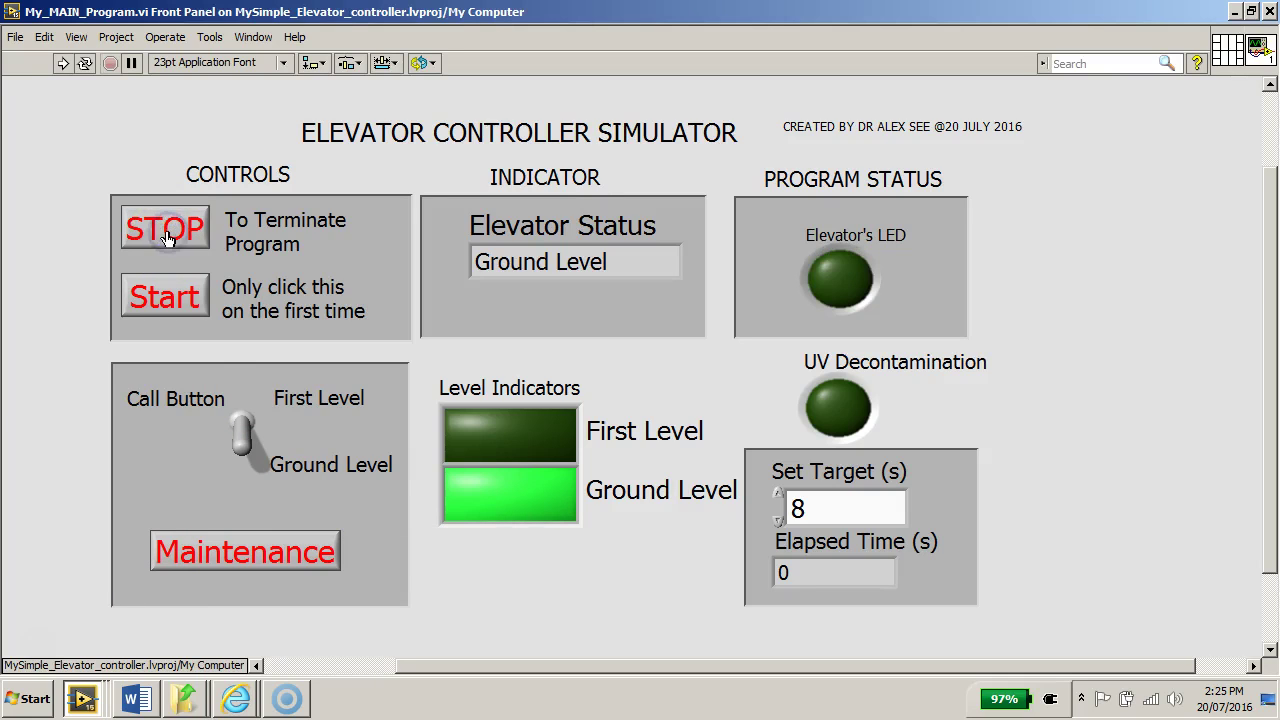
pyautogui.click(102, 233)
pyautogui.click(620, 653)
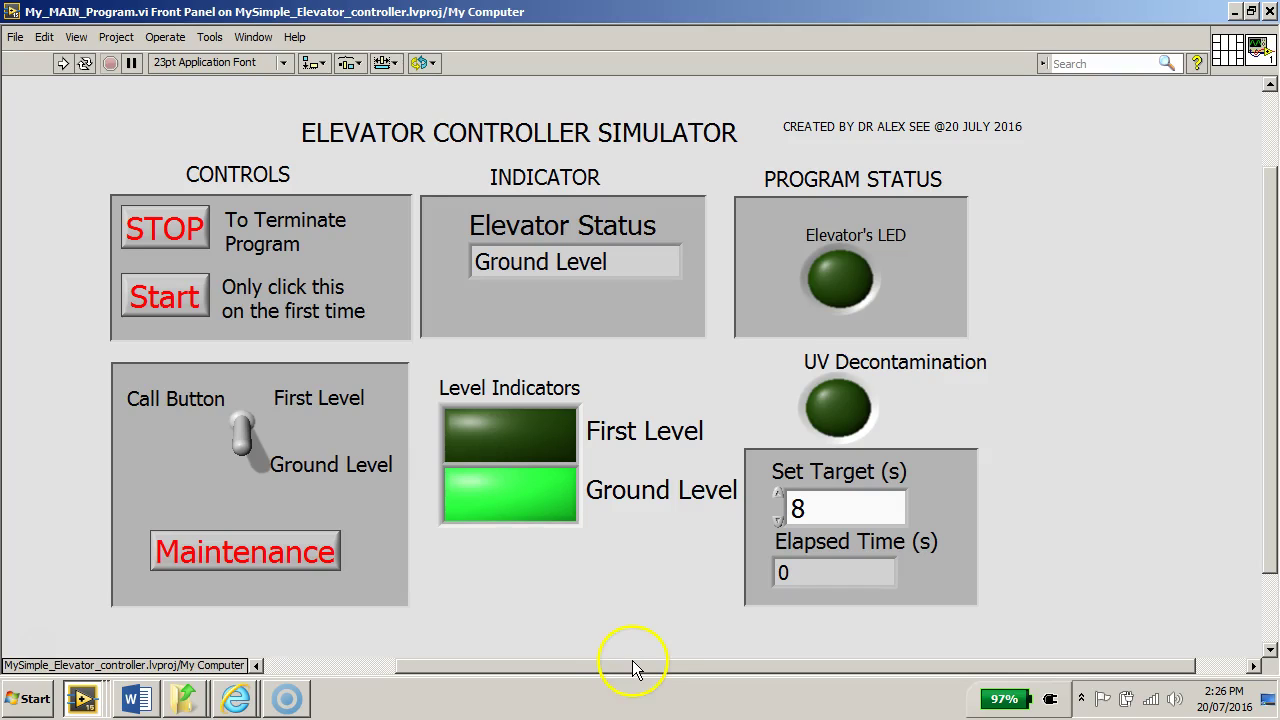